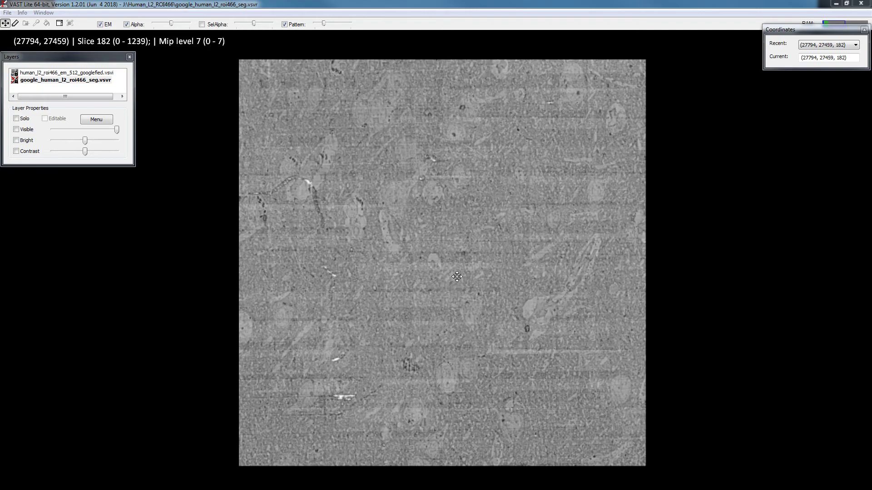
# Step: Show the google_human_l2_roi466_seg.vsvr layer and examine its coloured segments across neighbouring slices
pyautogui.scroll(3, 452, 278)
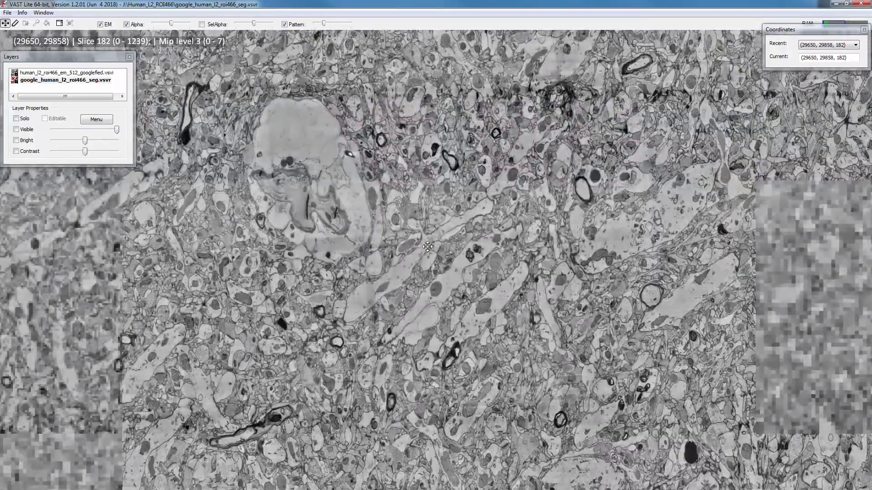
pyautogui.click(91, 73)
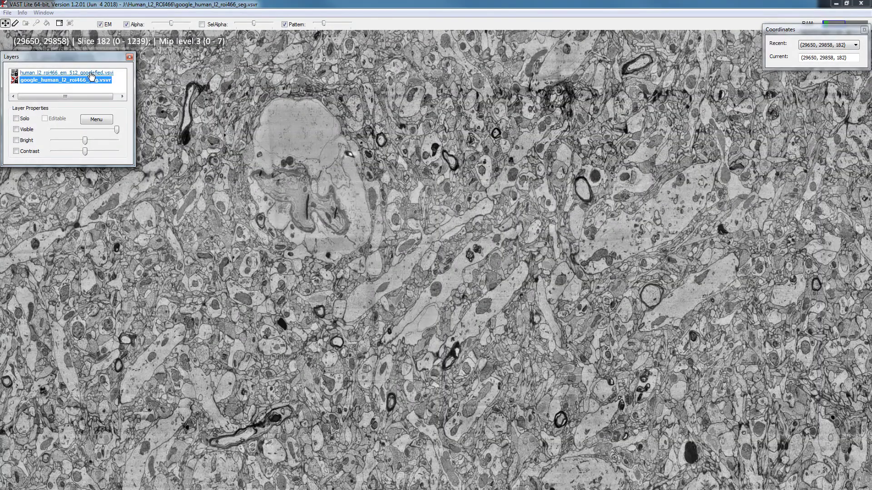
pyautogui.click(66, 80)
pyautogui.click(16, 129)
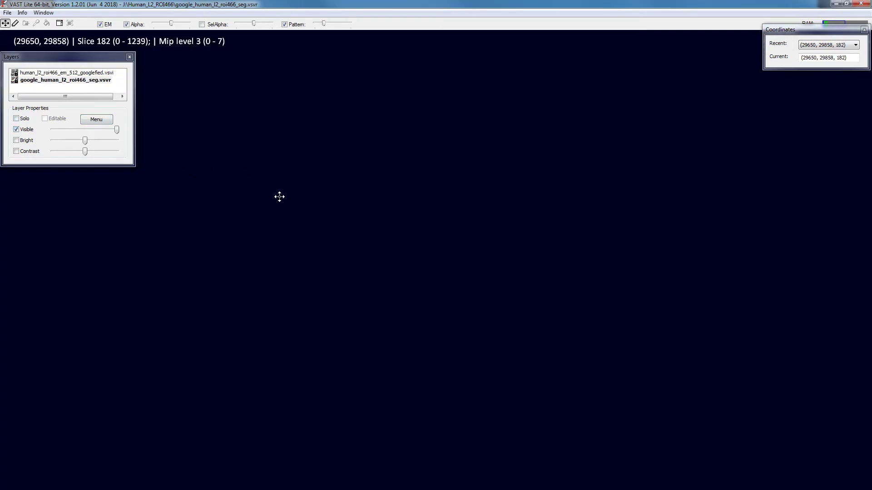
pyautogui.scroll(1, 438, 265)
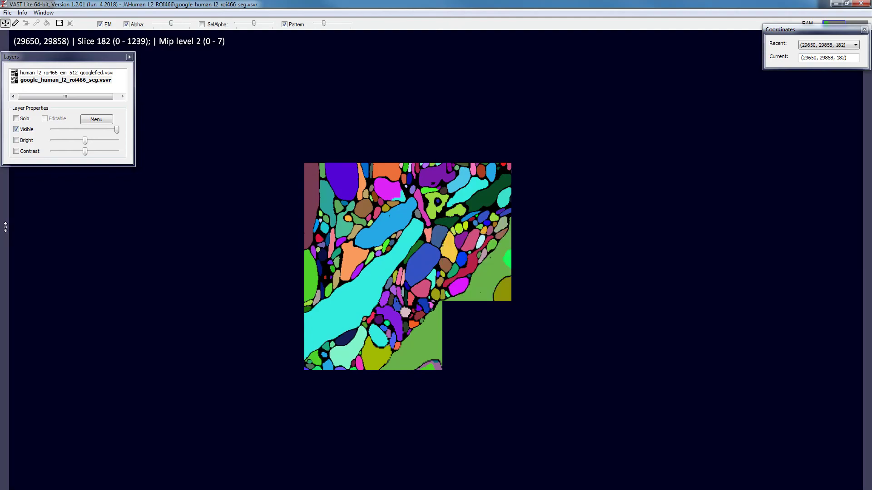
pyautogui.moveTo(4, 227); pyautogui.dragTo(2, 210)
pyautogui.scroll(-11, 390, 263)
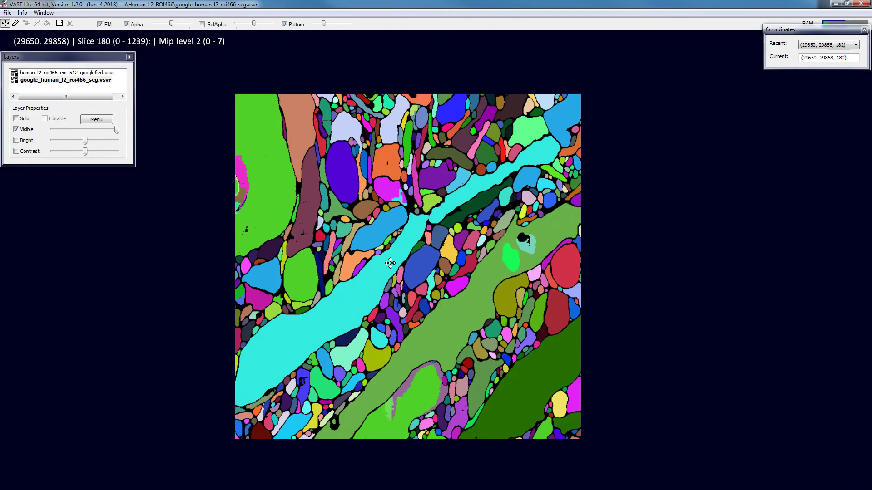
pyautogui.scroll(14, 521, 255)
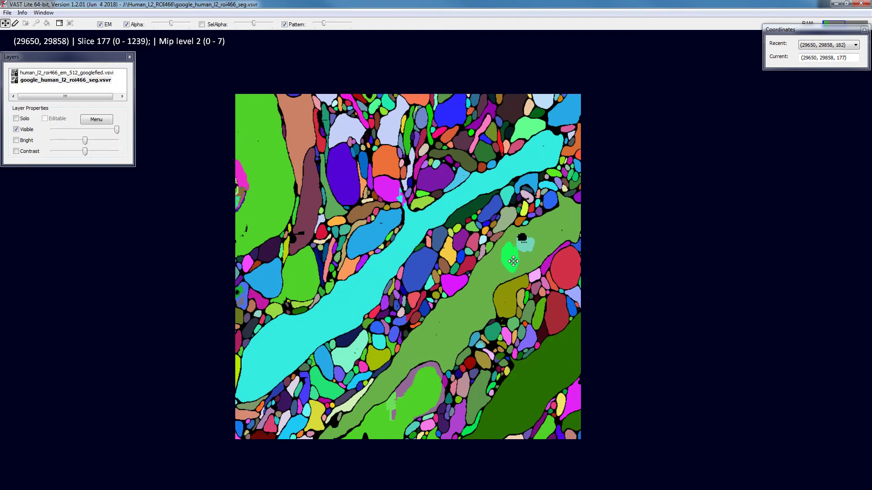
pyautogui.scroll(-10, 510, 267)
pyautogui.scroll(8, 372, 273)
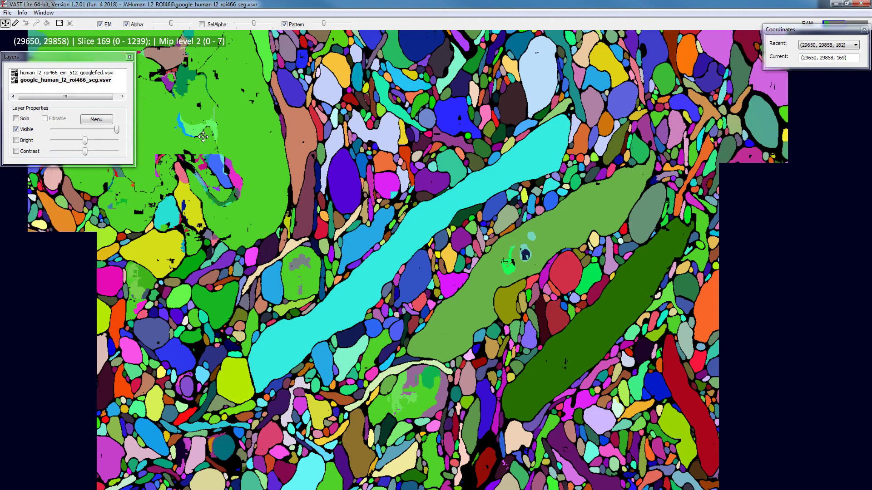
# Step: Hide the google_human_l2_roi466_seg.vsvr layer and look through the underlying EM slices
pyautogui.click(59, 80)
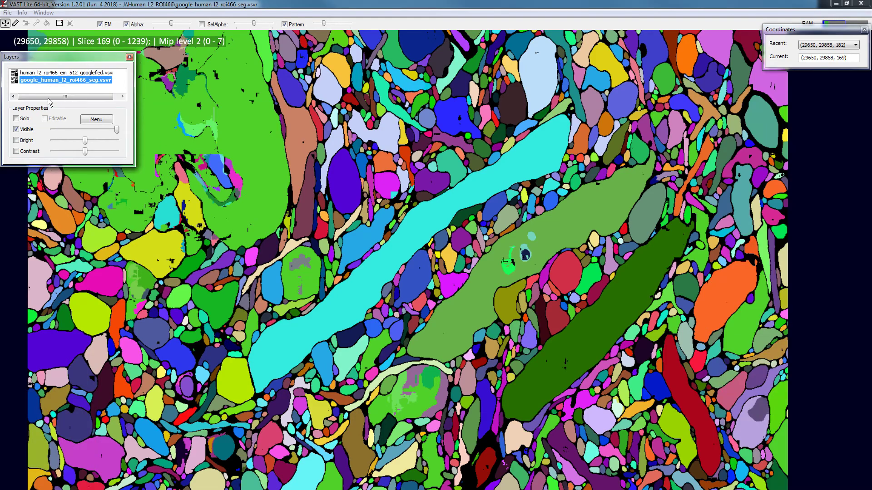
pyautogui.click(16, 130)
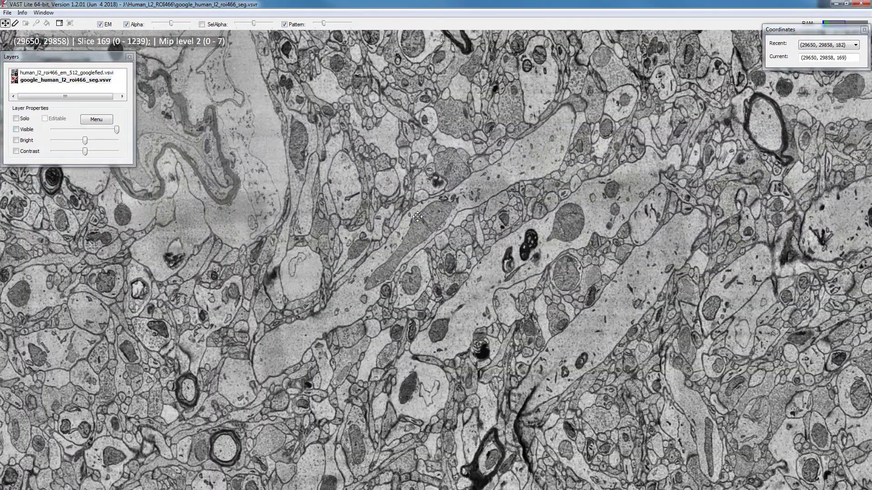
pyautogui.scroll(-1, 414, 233)
pyautogui.scroll(-2, 414, 233)
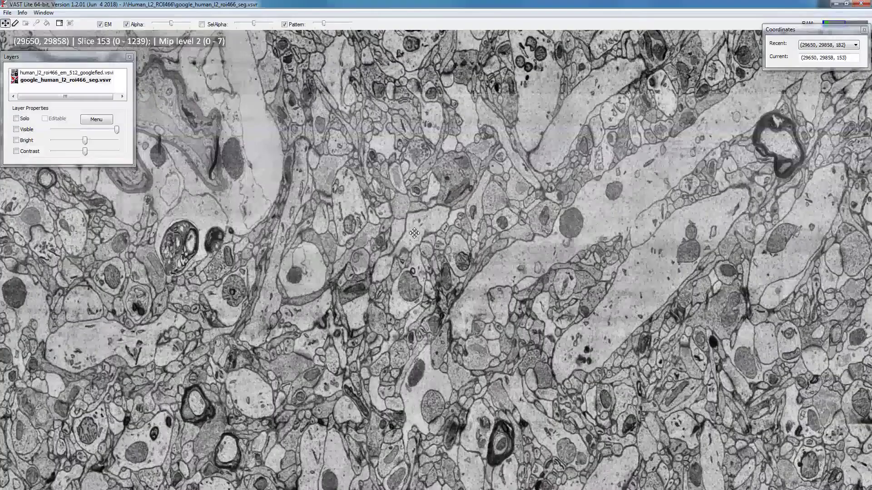
pyautogui.scroll(2, 414, 233)
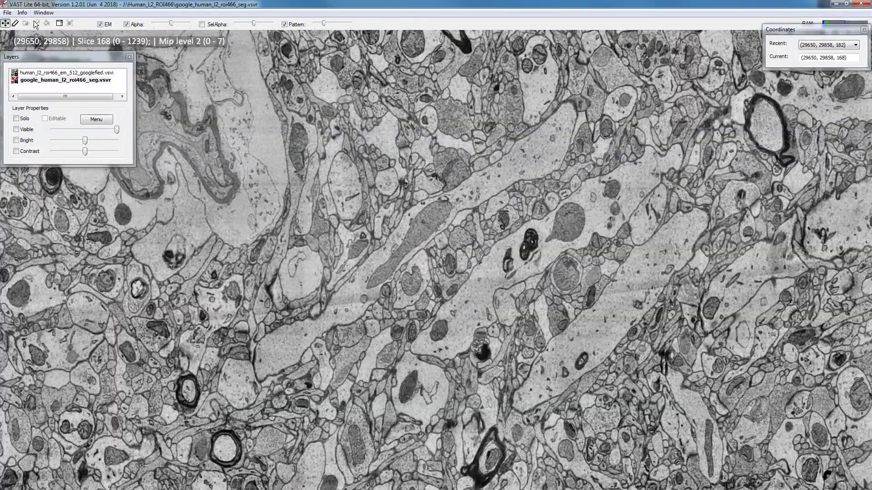
# Step: Create a new segmentation layer for painting with 16 standard segments and rename its first segment Dendrite 1
pyautogui.click(15, 25)
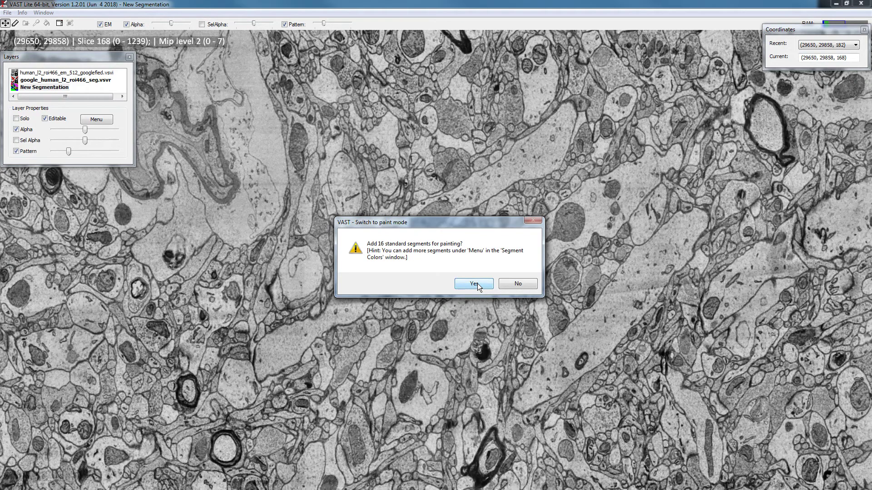
pyautogui.click(473, 284)
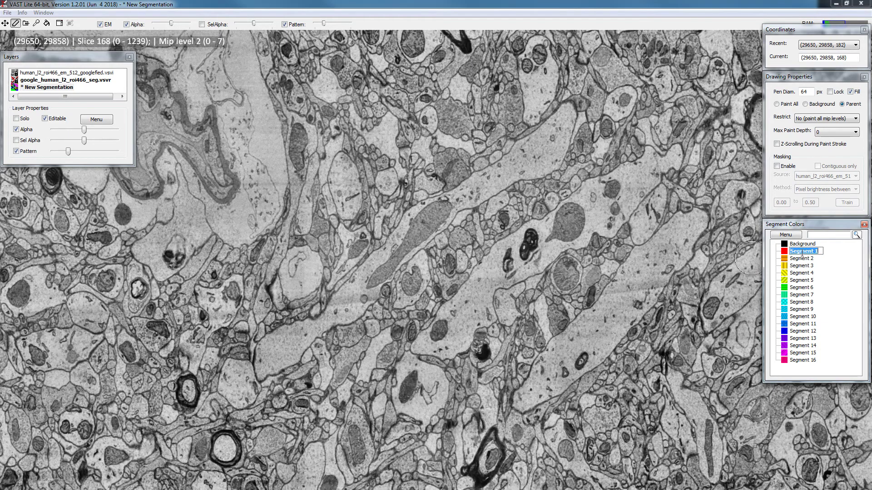
pyautogui.write('Dendrite')
pyautogui.press('Return')
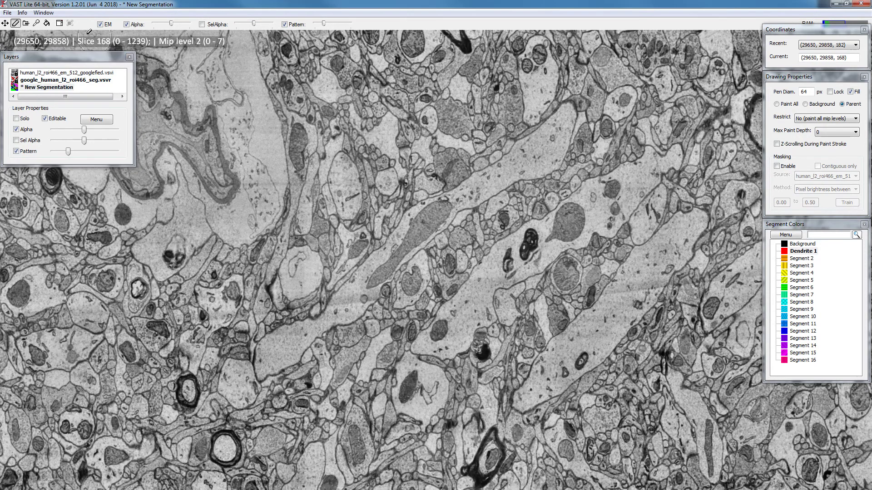
# Step: Activate the Fill tool, turn off Same As Target, and use google_human_l2_roi466_seg.vsvr as the mask source layer
pyautogui.click(48, 23)
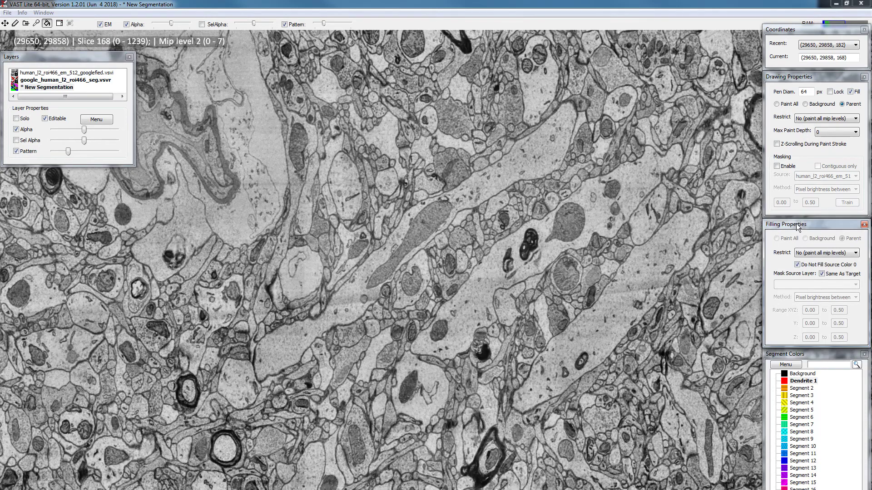
pyautogui.moveTo(797, 224); pyautogui.dragTo(529, 226)
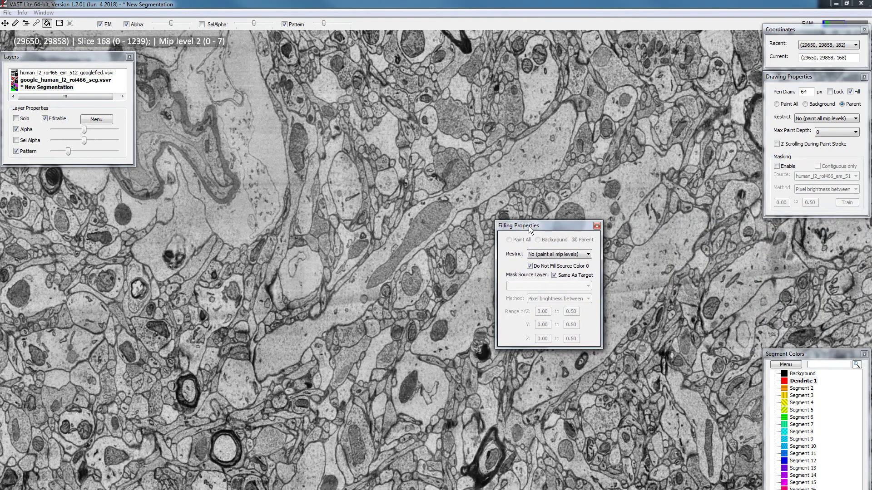
pyautogui.click(553, 276)
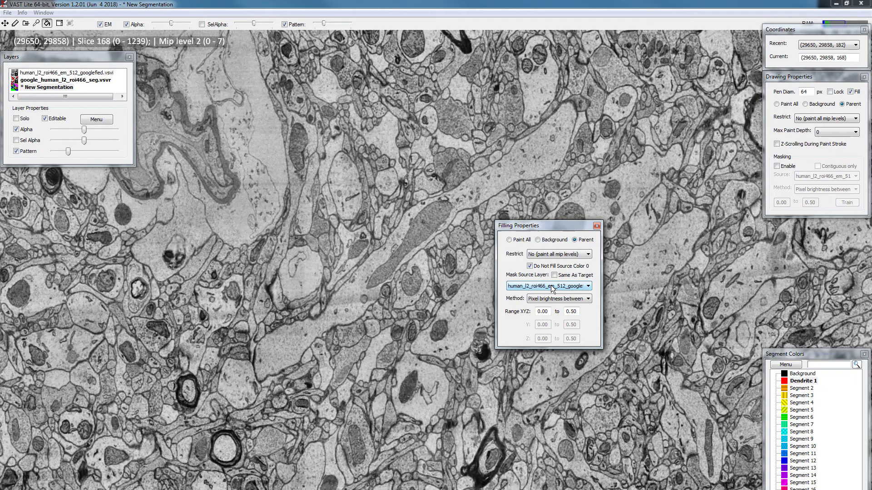
pyautogui.click(558, 286)
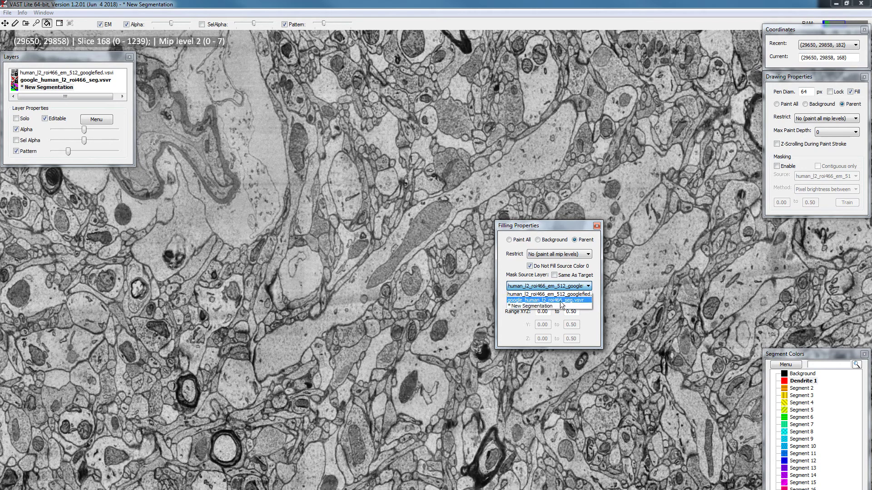
pyautogui.click(562, 300)
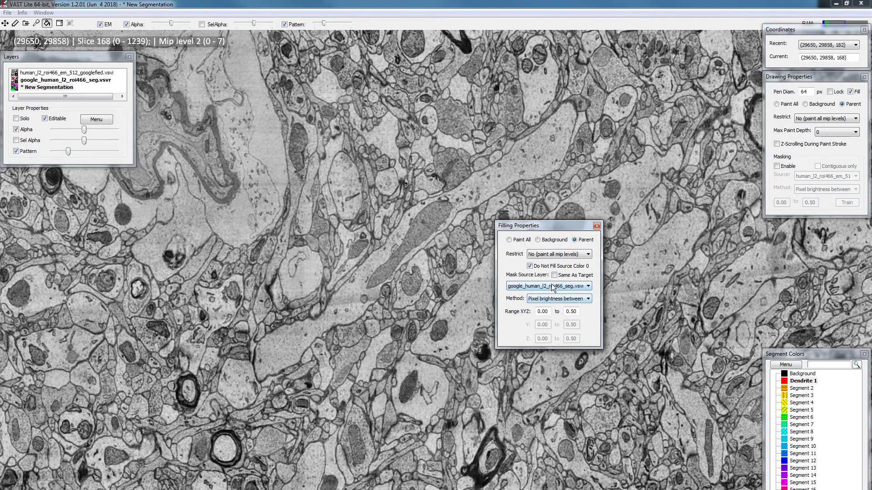
# Step: Set the fill method to Auto-picked source color and restrict filling to Background
pyautogui.click(545, 299)
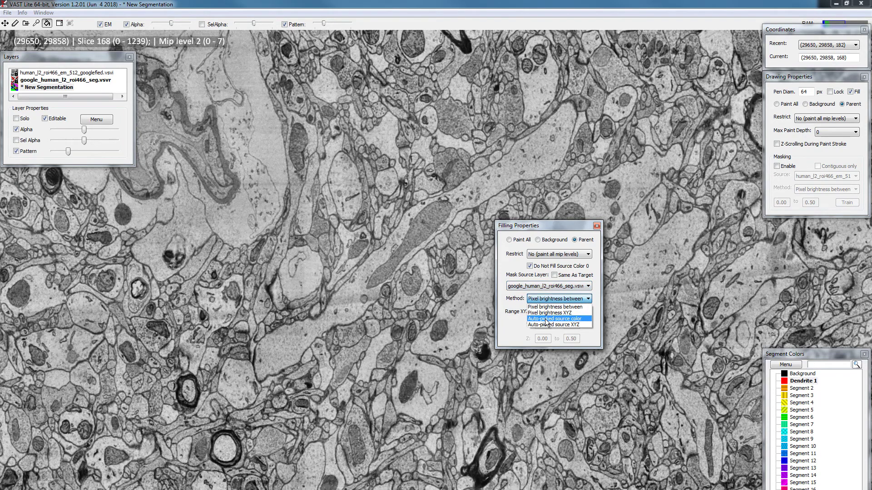
pyautogui.click(545, 319)
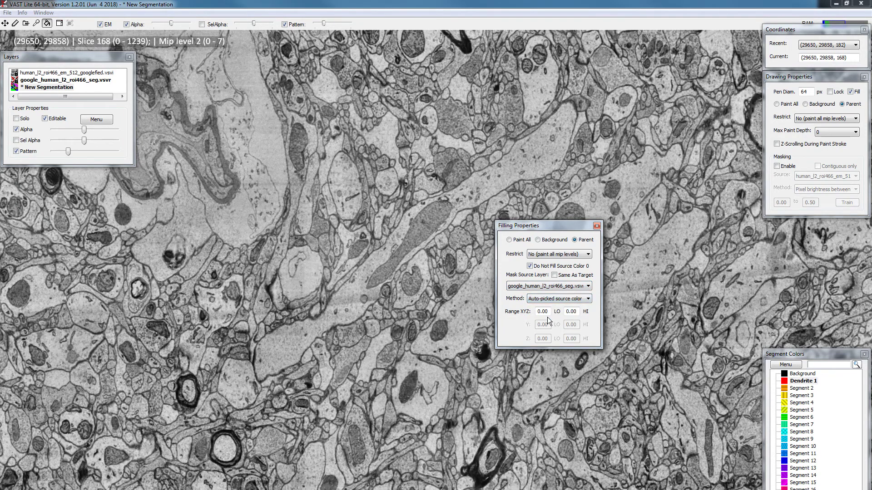
pyautogui.click(539, 241)
pyautogui.moveTo(545, 227)
pyautogui.mouseDown()
pyautogui.moveTo(756, 231)
pyautogui.moveTo(743, 222)
pyautogui.mouseUp()
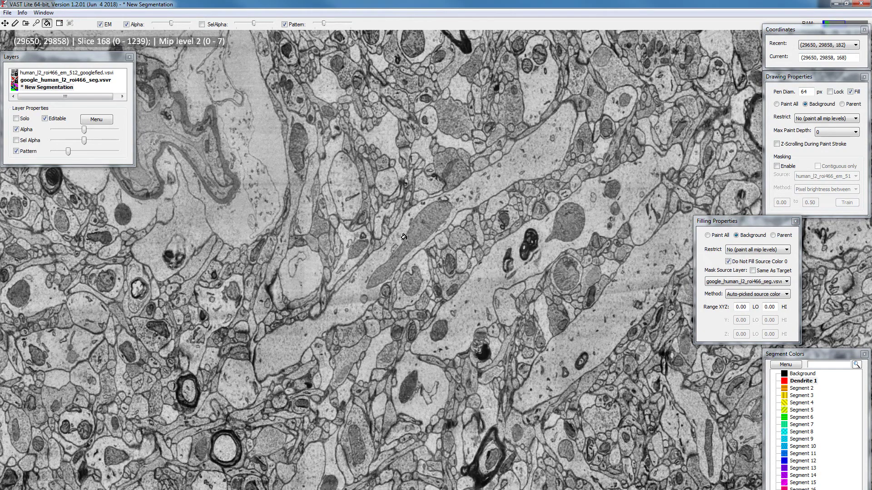
# Step: Show the google_human_l2_roi466_seg.vsvr layer semi-transparently over the EM image at about half opacity
pyautogui.click(39, 87)
pyautogui.click(39, 80)
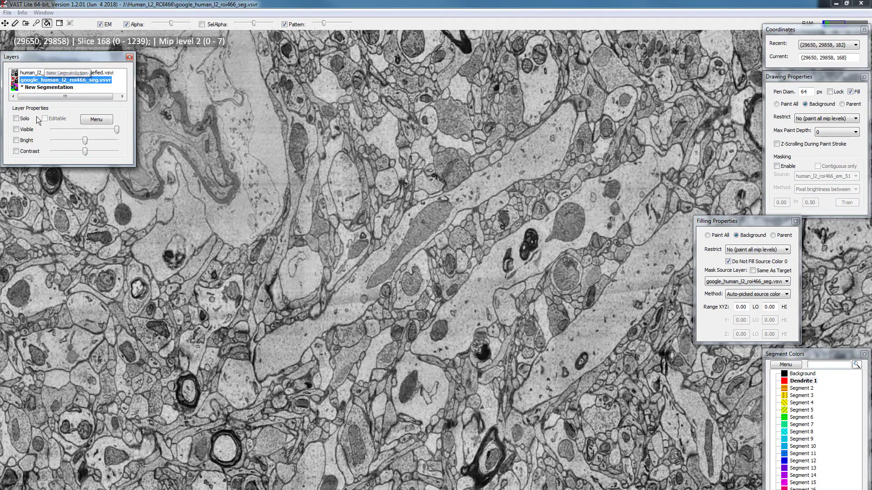
pyautogui.click(17, 129)
pyautogui.moveTo(117, 130); pyautogui.dragTo(81, 131)
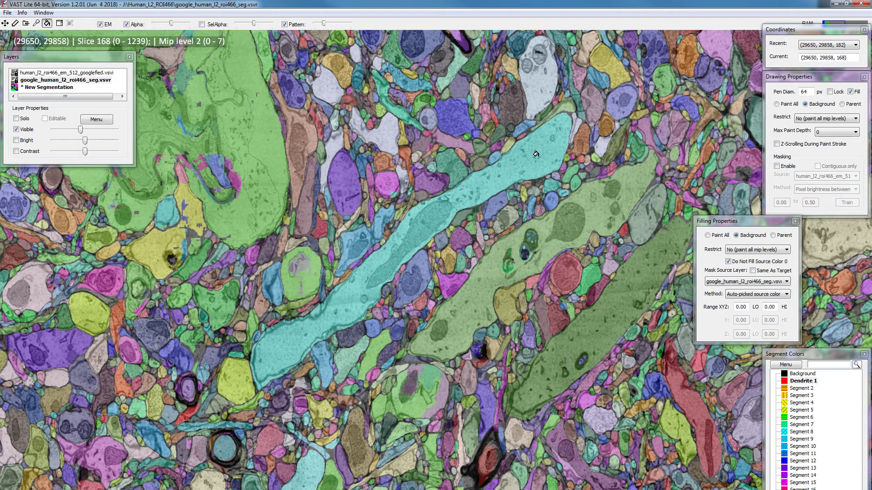
# Step: Hide the google_human_l2_roi466_seg.vsvr layer and fill the long diagonal dendrite near the image centre with Dendrite 1
pyautogui.click(66, 80)
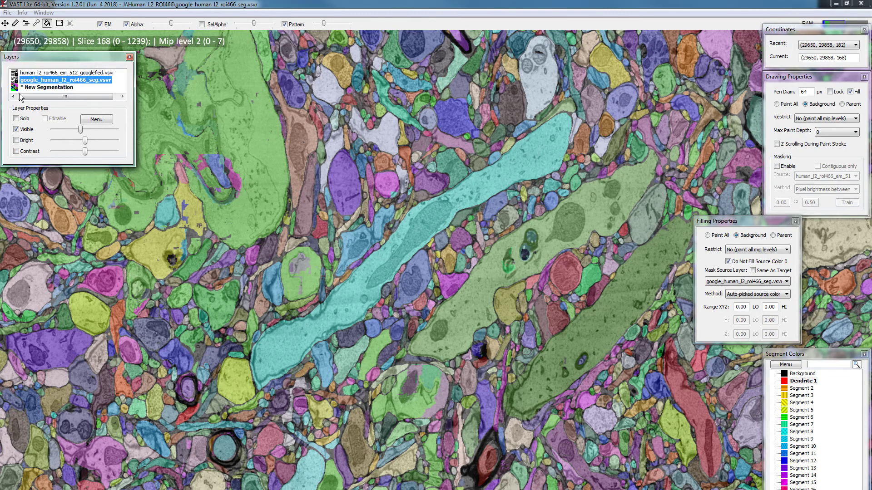
pyautogui.click(16, 130)
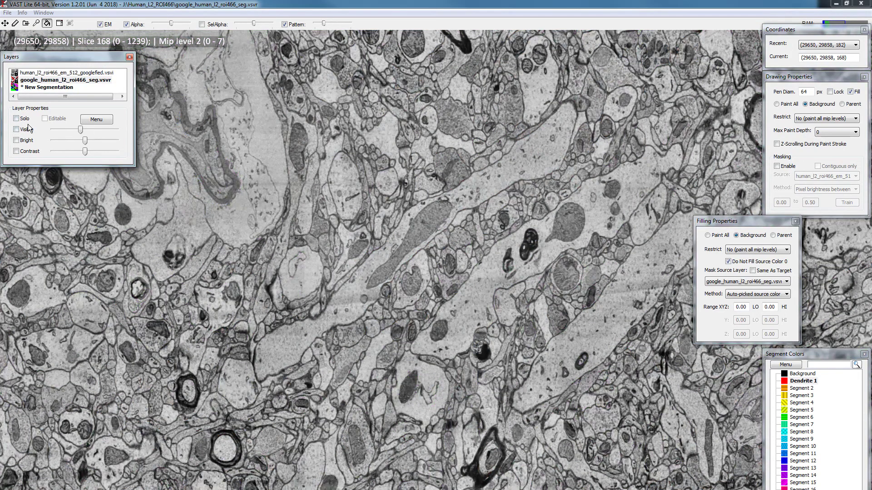
pyautogui.click(418, 225)
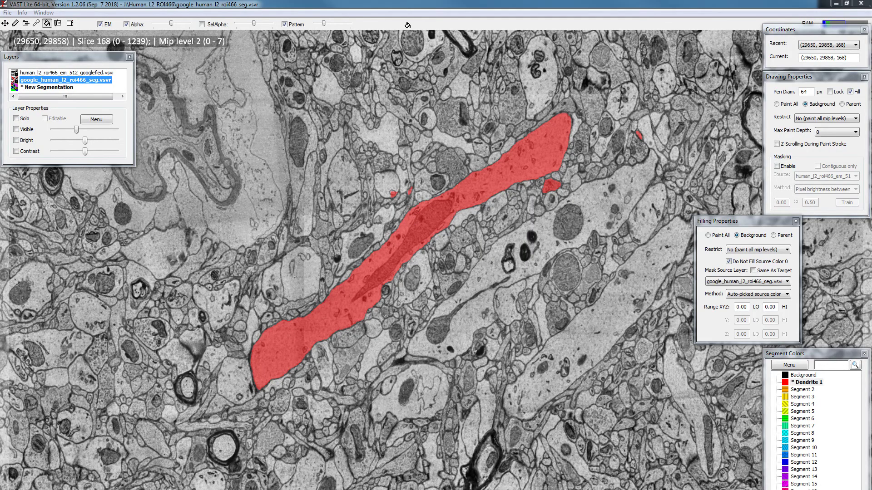
# Step: Examine the extent of the red Dendrite 1 fill through the slices above and below the starting slice
pyautogui.scroll(-1, 416, 226)
pyautogui.scroll(-20, 415, 226)
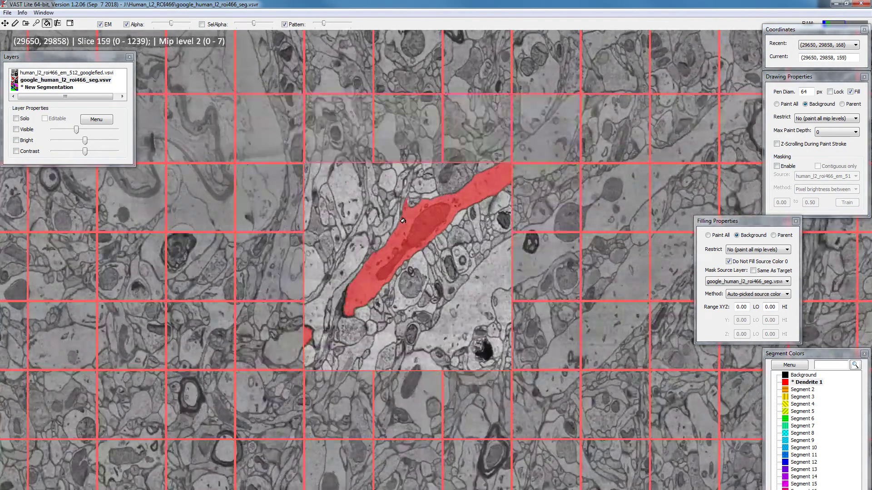
pyautogui.scroll(20, 411, 197)
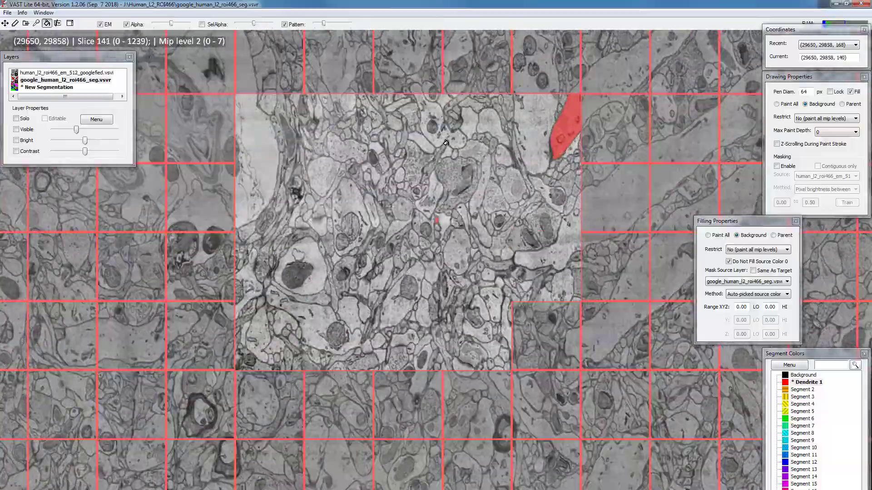
pyautogui.scroll(20, 412, 215)
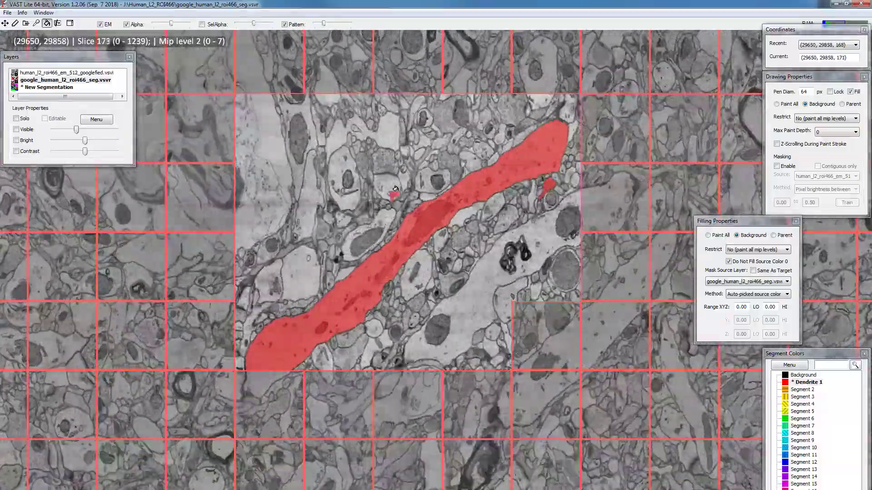
pyautogui.scroll(-14, 294, 332)
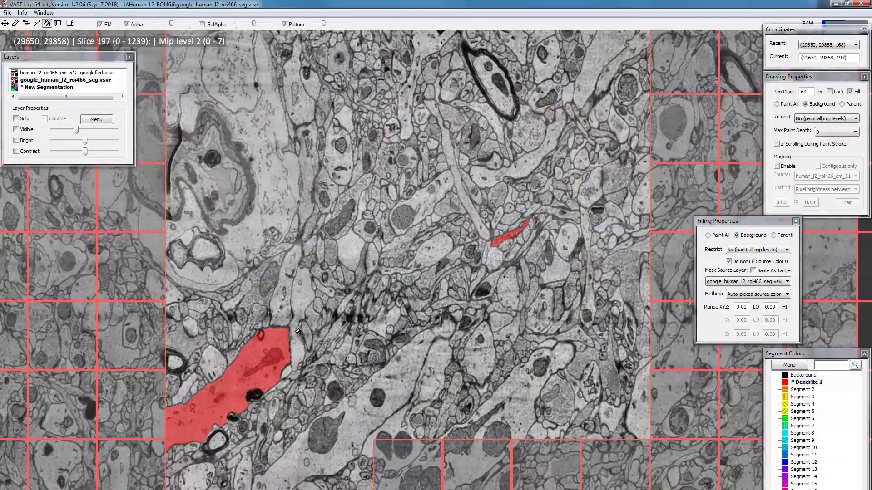
pyautogui.scroll(6, 348, 251)
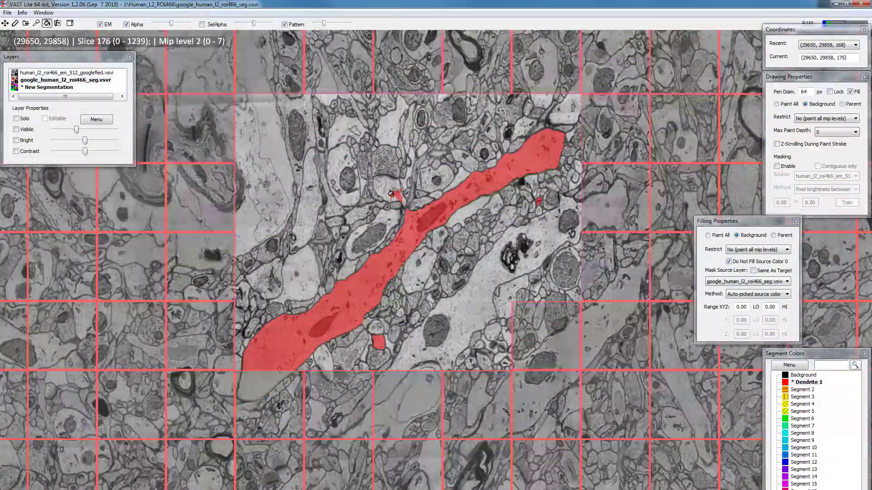
pyautogui.scroll(-5, 382, 187)
pyautogui.scroll(-5, 383, 187)
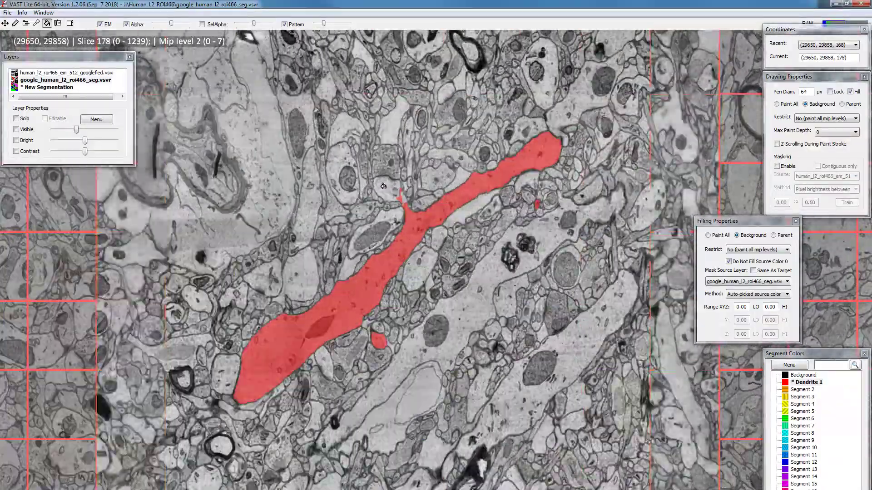
pyautogui.scroll(3, 404, 234)
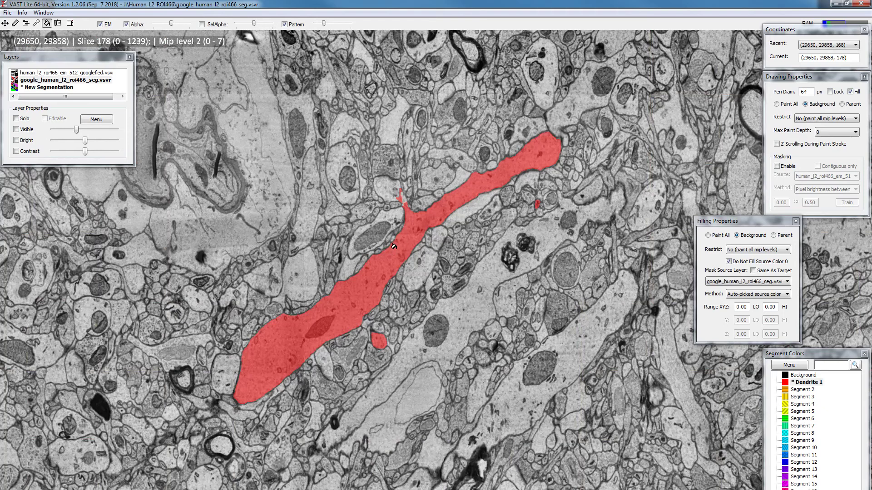
# Step: Show the google_human_l2_roi466_seg.vsvr layer to compare its segments with the Dendrite 1 fill on slice 178, and hide it again
pyautogui.moveTo(397, 247)
pyautogui.click(63, 80)
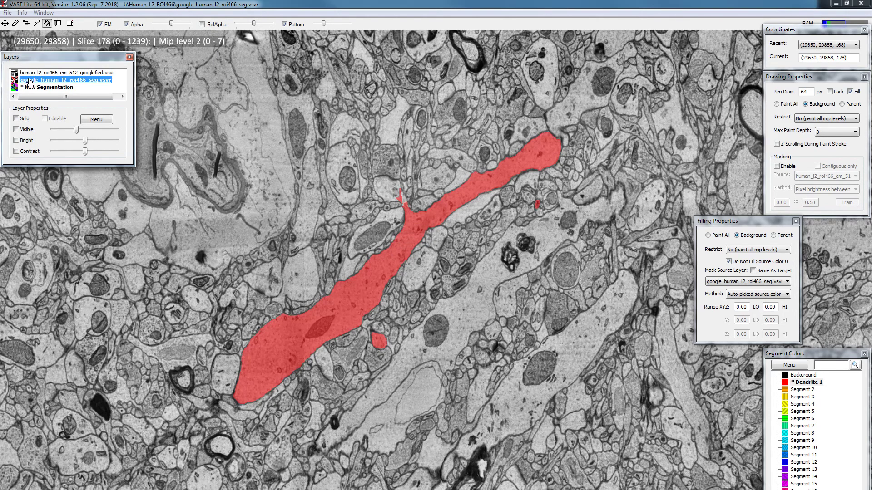
pyautogui.click(16, 130)
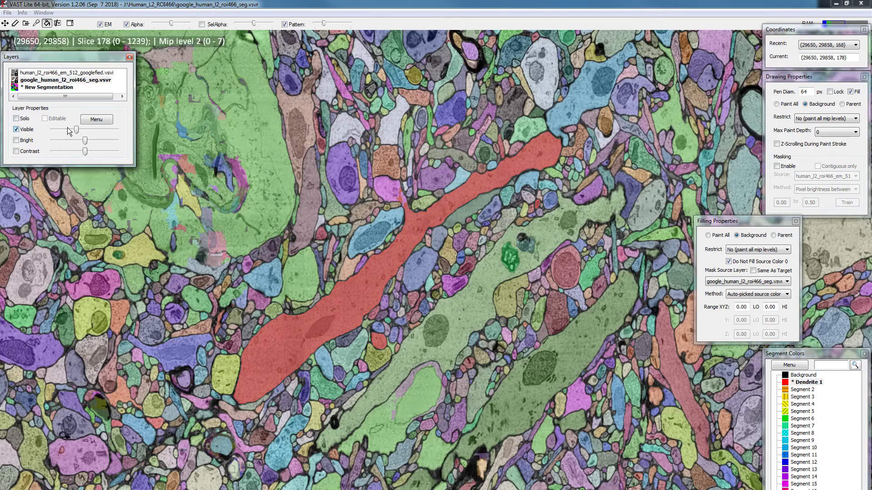
pyautogui.click(17, 130)
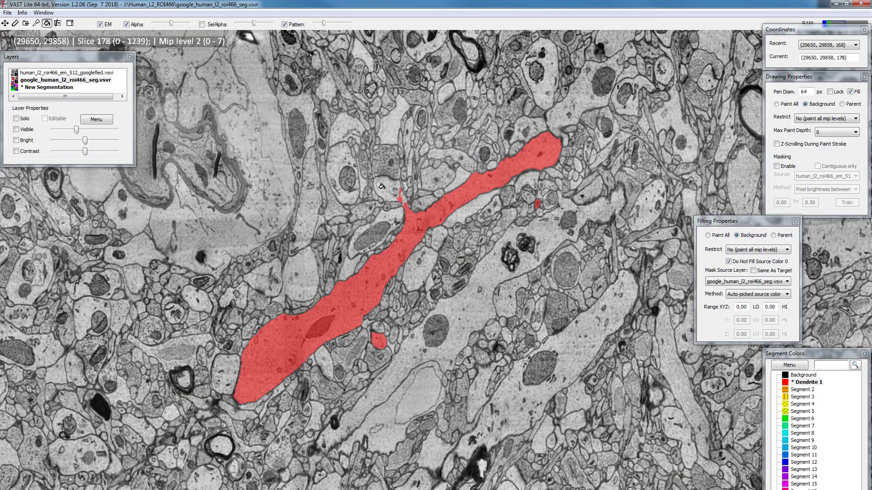
# Step: Fill the pale round process just above the middle of the dendrite on slice 178 with Dendrite 1 and inspect the neighbouring slices
pyautogui.click(385, 186)
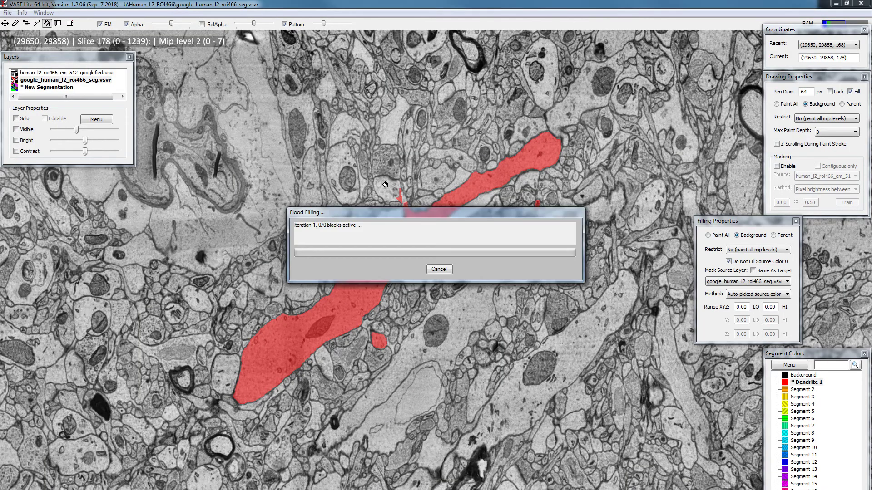
pyautogui.scroll(20, 384, 185)
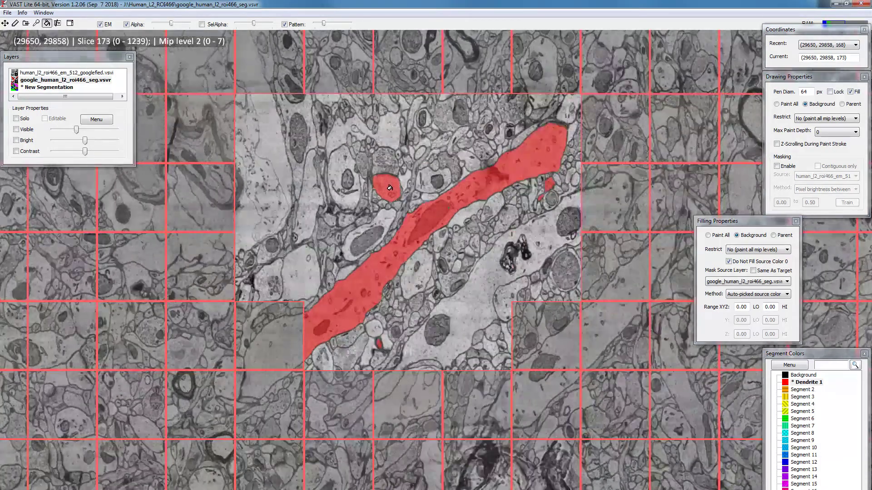
pyautogui.scroll(-9, 382, 176)
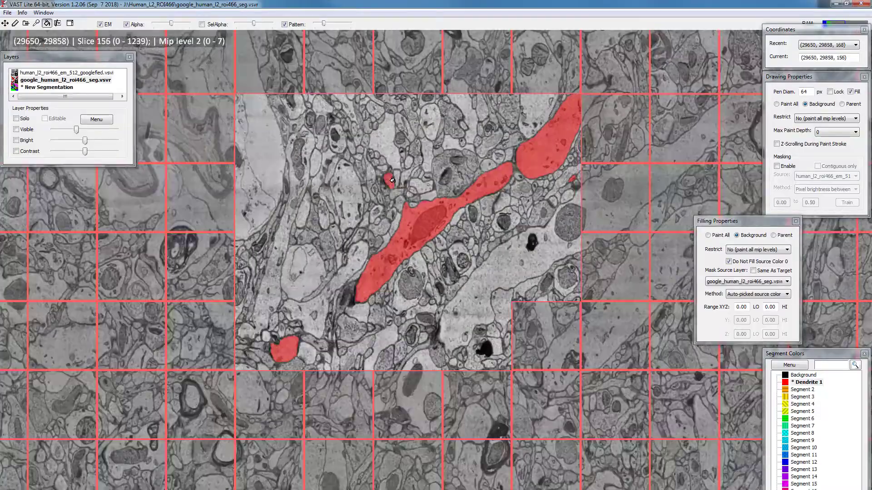
pyautogui.scroll(-1, 425, 179)
pyautogui.scroll(3, 425, 182)
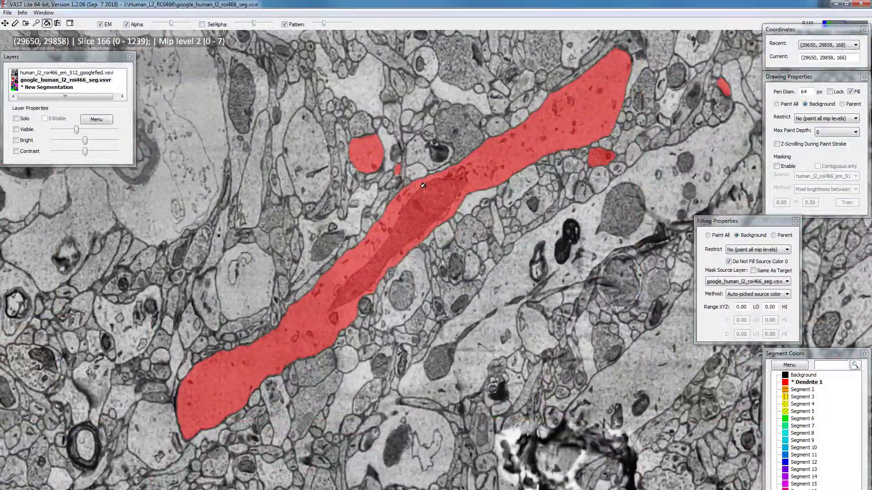
pyautogui.scroll(-1, 422, 187)
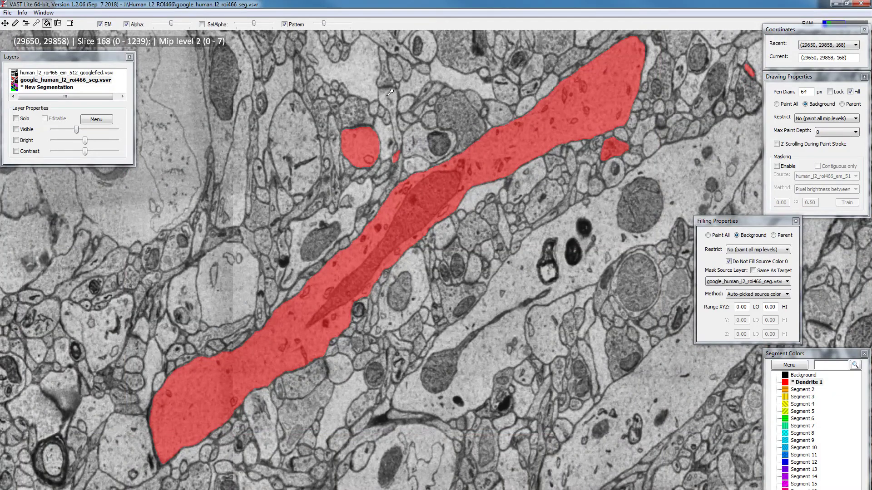
pyautogui.scroll(-1, 395, 148)
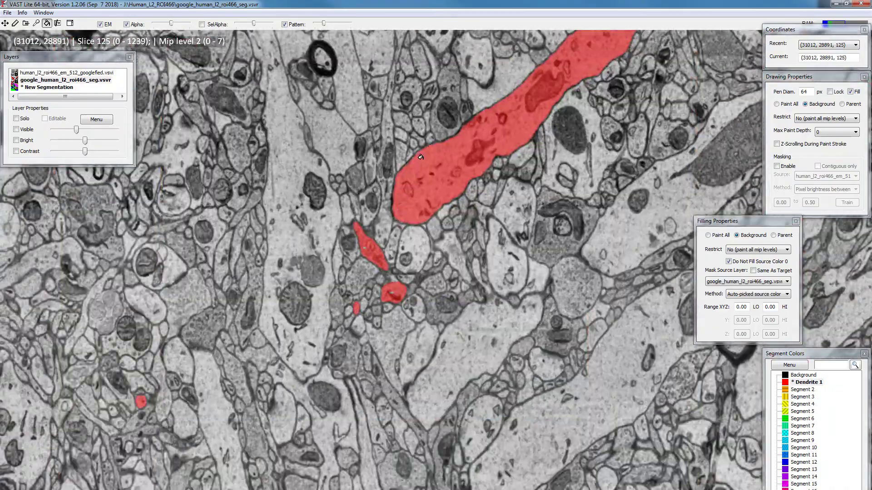
# Step: Examine where the large dendrite's lower end meets the thin red process across slices 121 to 128
pyautogui.scroll(-6, 407, 190)
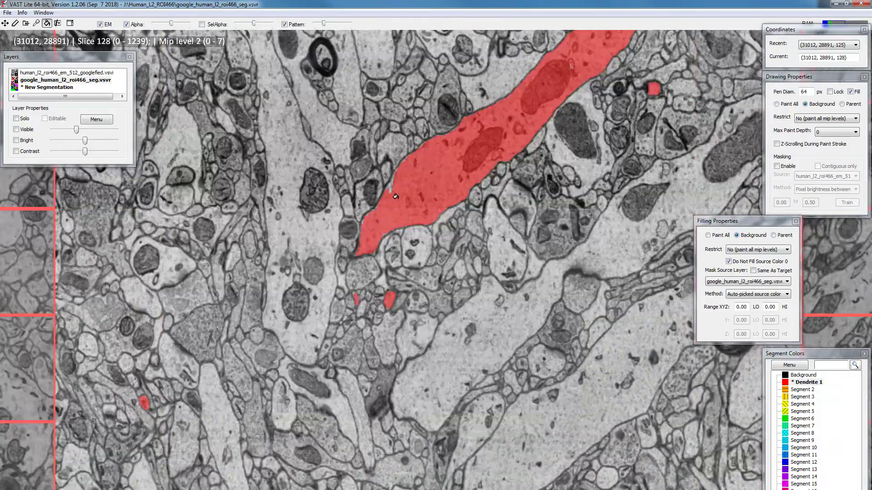
pyautogui.scroll(4, 368, 233)
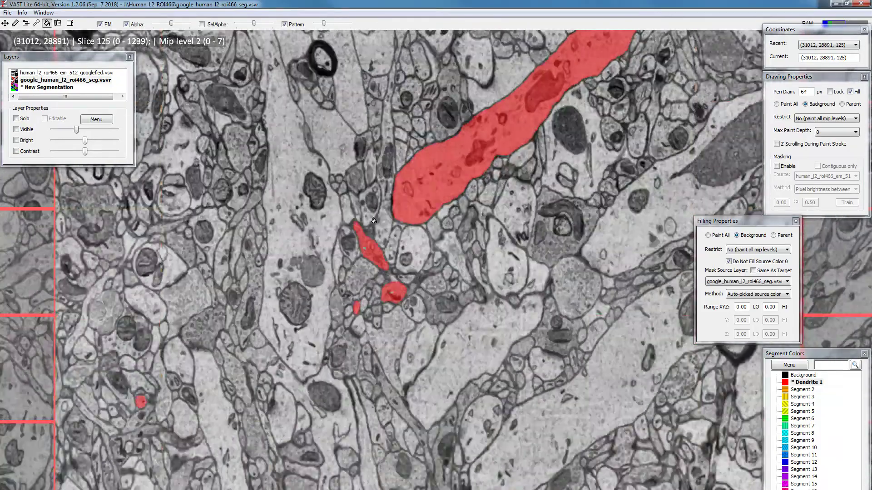
pyautogui.scroll(-2, 363, 235)
pyautogui.scroll(2, 362, 237)
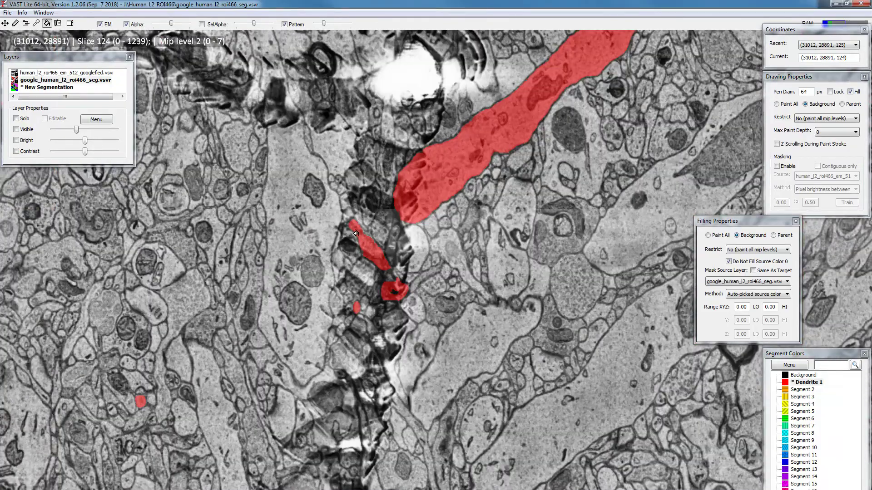
pyautogui.scroll(3, 355, 233)
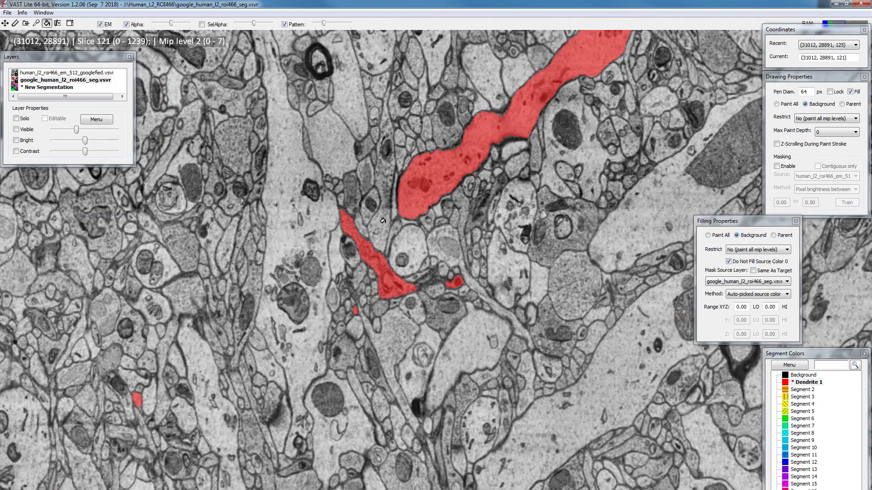
pyautogui.scroll(-5, 411, 189)
pyautogui.scroll(-1, 363, 224)
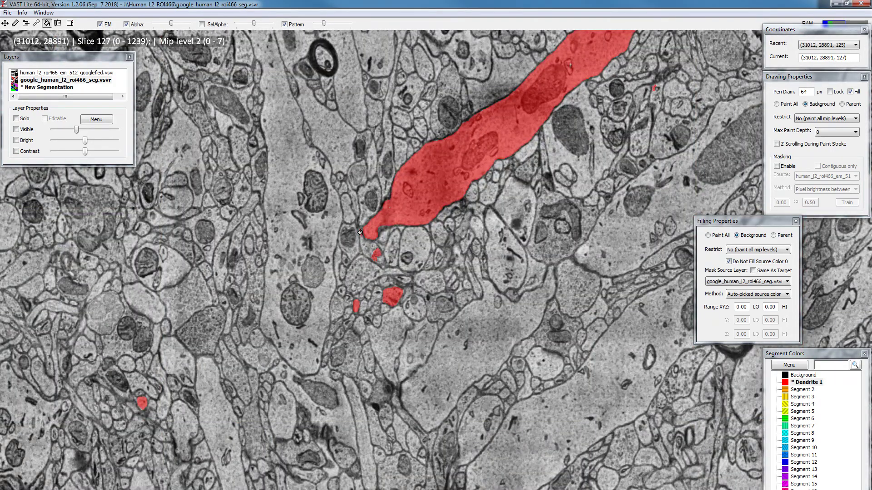
# Step: Erase the Dendrite 1 paint linking the dendrite's lower end to the thin process on slices 126 and 127, using a 40 px pen
pyautogui.click(15, 23)
pyautogui.scroll(-3, 366, 271)
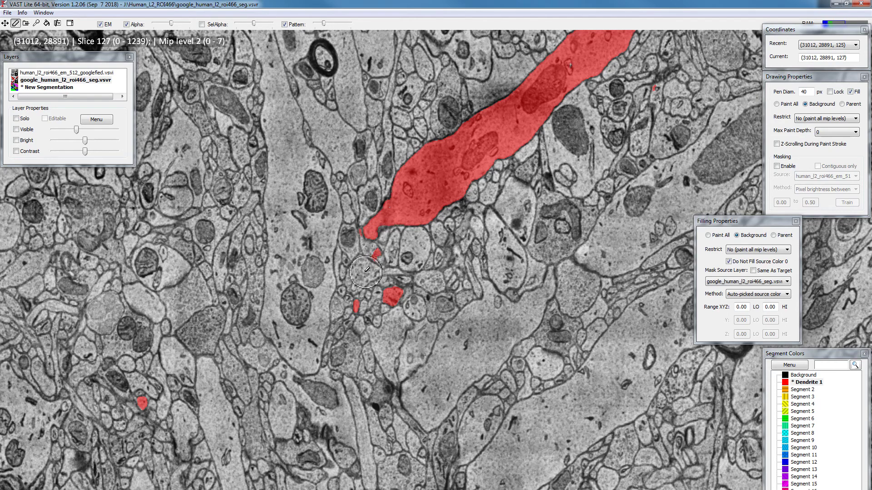
pyautogui.scroll(-1, 366, 271)
pyautogui.scroll(1, 363, 271)
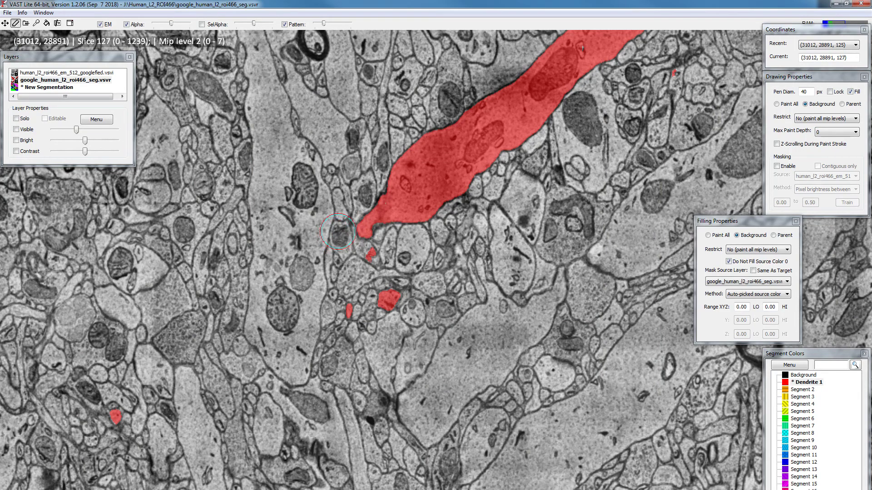
pyautogui.rightClick(368, 260)
pyautogui.press('pageup')
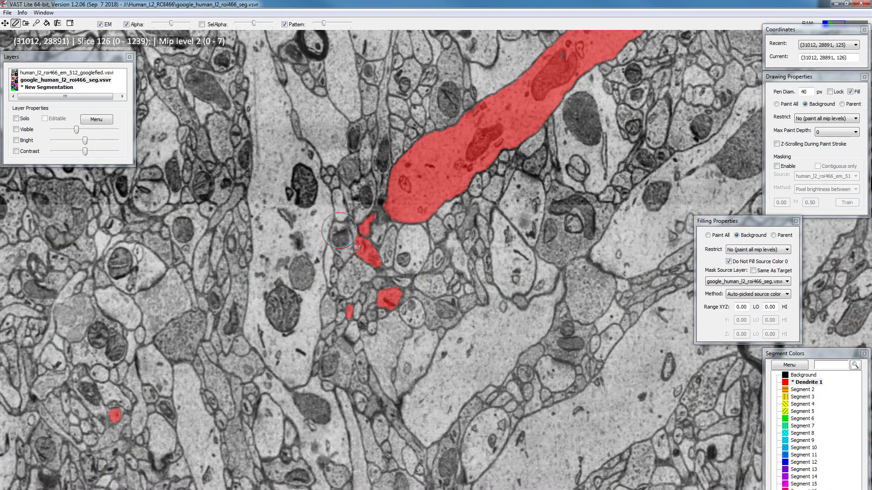
pyautogui.press('pageup')
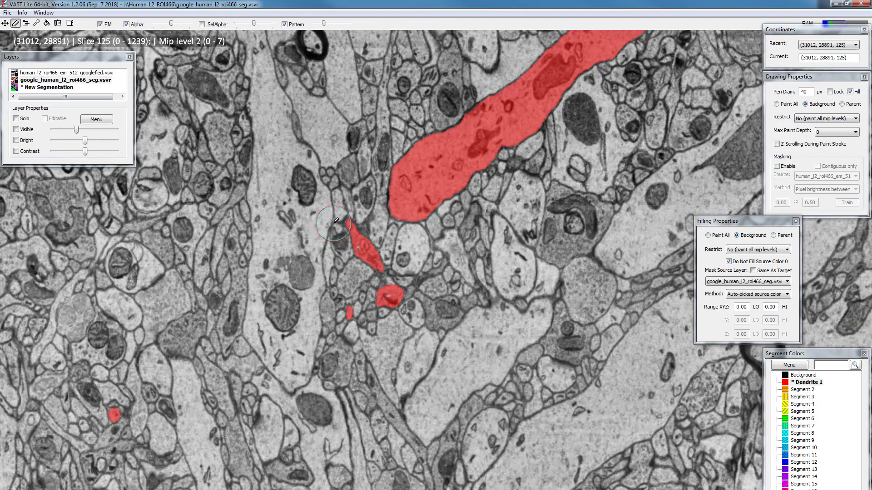
pyautogui.press('pagedown')
pyautogui.press('pagedown')
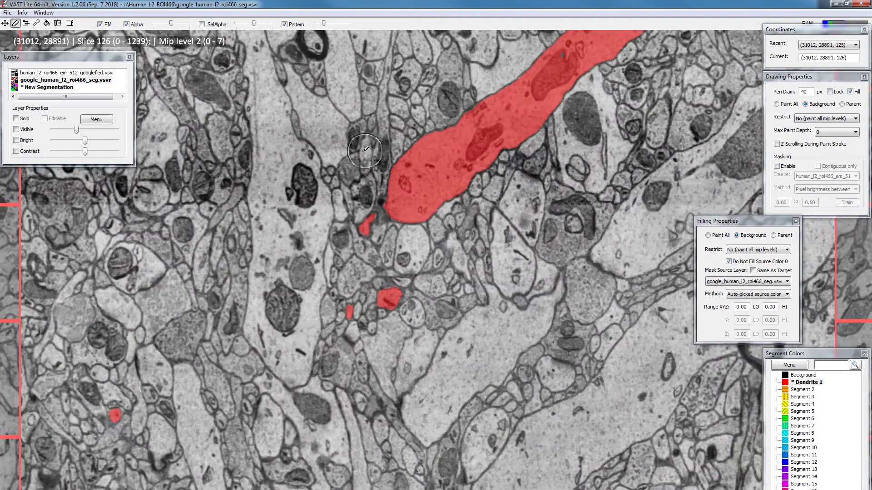
pyautogui.press('pagedown')
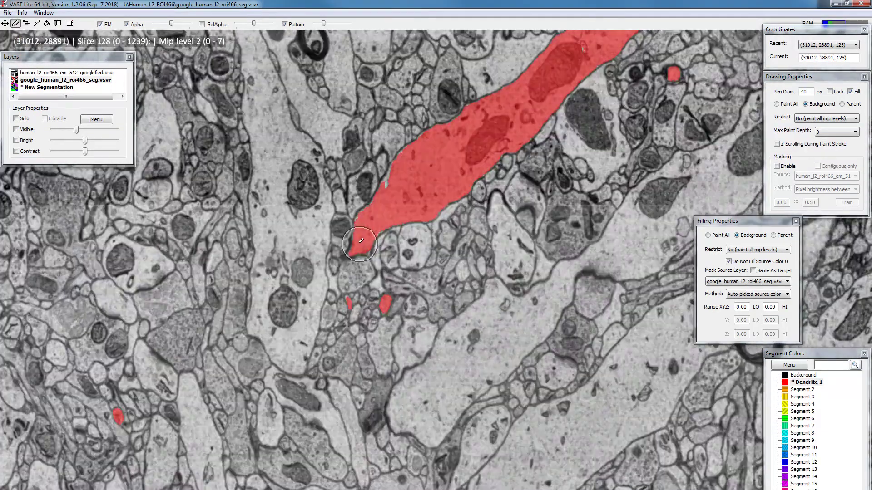
pyautogui.press('pageup')
pyautogui.press('pagedown')
pyautogui.press('pageup')
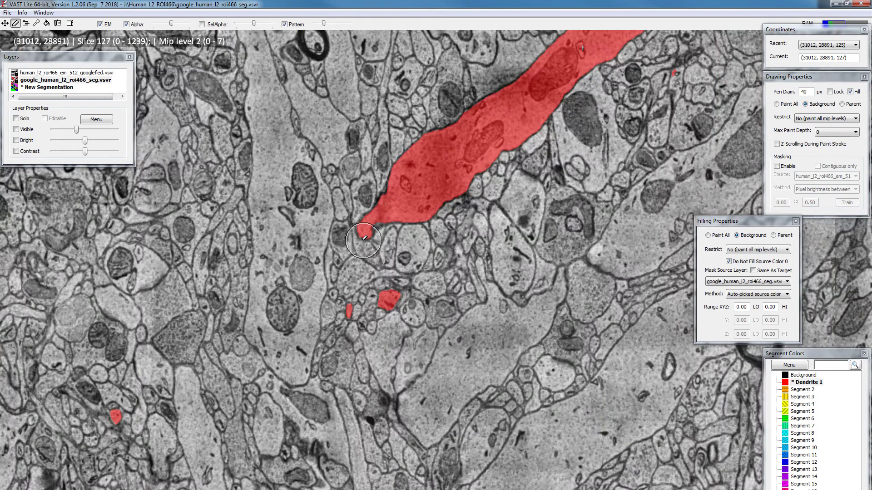
# Step: Check the separation between the dendrite's lower end and the thin red process across slices 123 to 128
pyautogui.press('pagedown')
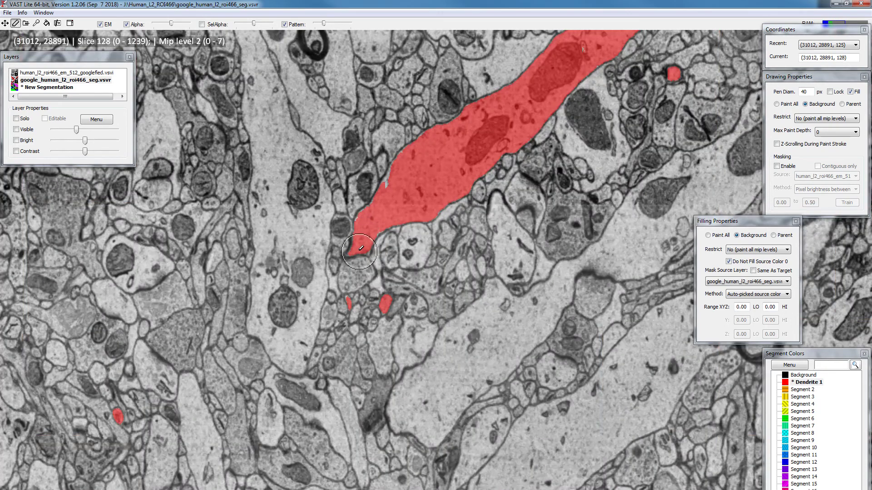
pyautogui.press('pageup')
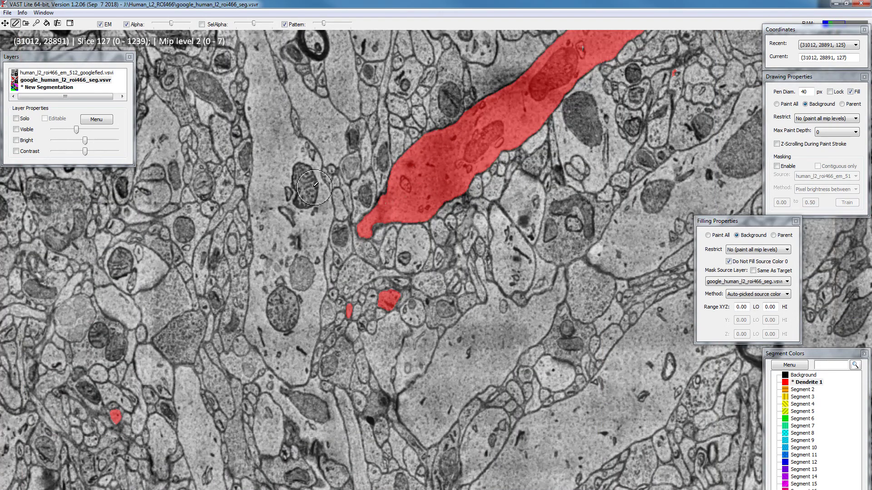
pyautogui.press('pagedown')
pyautogui.press('pageup')
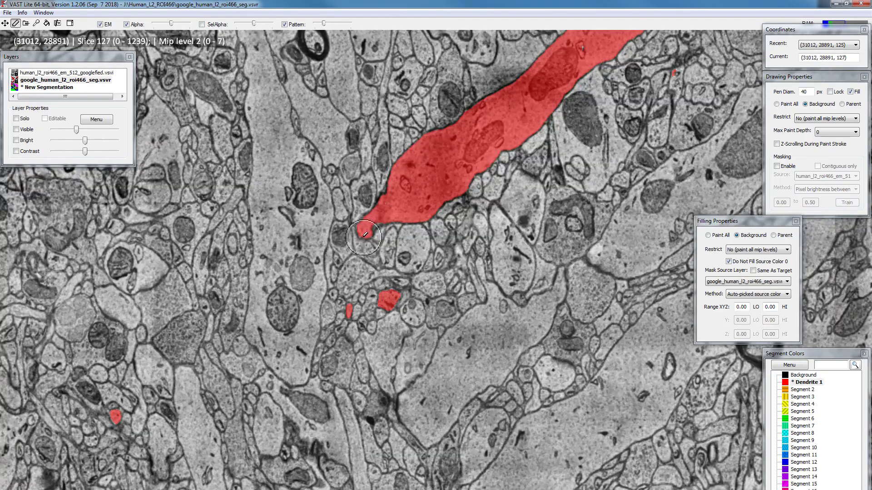
pyautogui.press('pagedown')
pyautogui.press('pageup')
pyautogui.press('pageup')
pyautogui.press('pageup')
pyautogui.press('pageup')
pyautogui.press('pageup')
pyautogui.press('pageup')
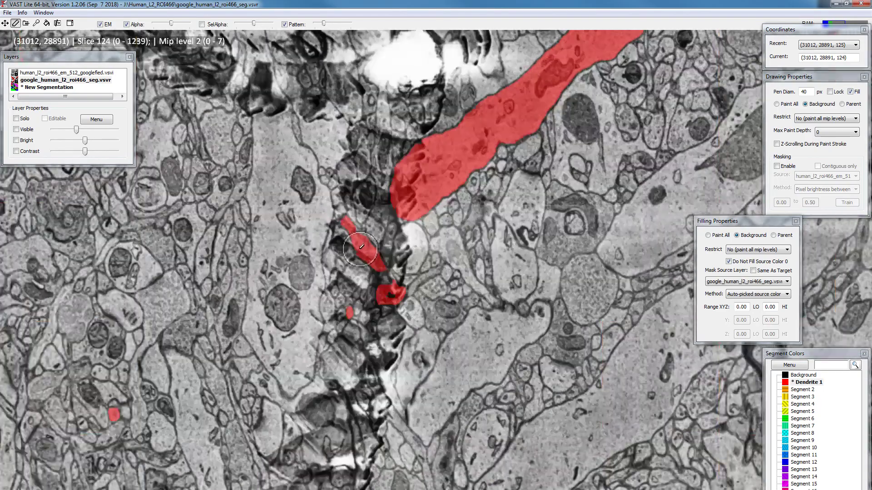
pyautogui.press('pagedown')
pyautogui.press('pagedown')
pyautogui.press('pagedown')
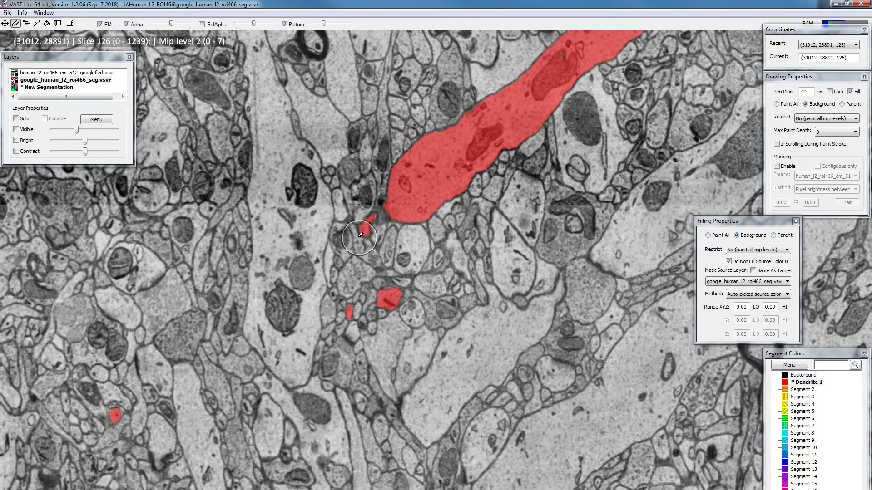
pyautogui.scroll(-2, 359, 234)
pyautogui.scroll(2, 357, 234)
pyautogui.scroll(-2, 357, 234)
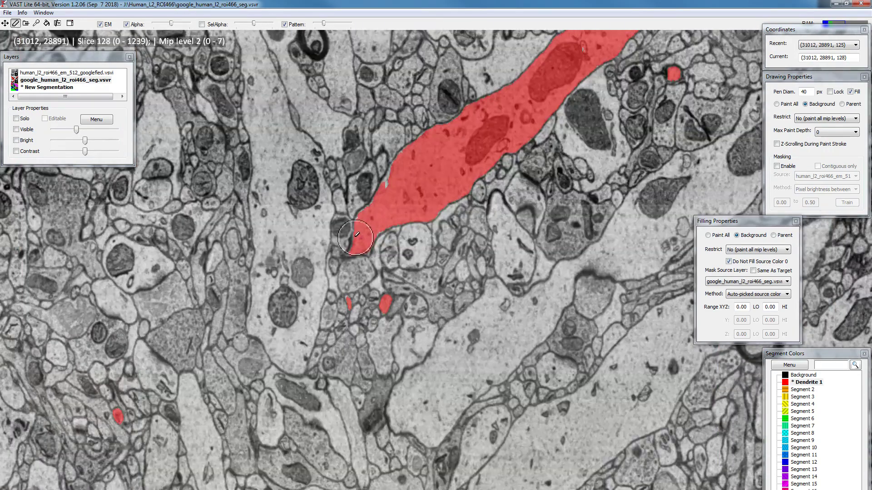
pyautogui.scroll(5, 367, 225)
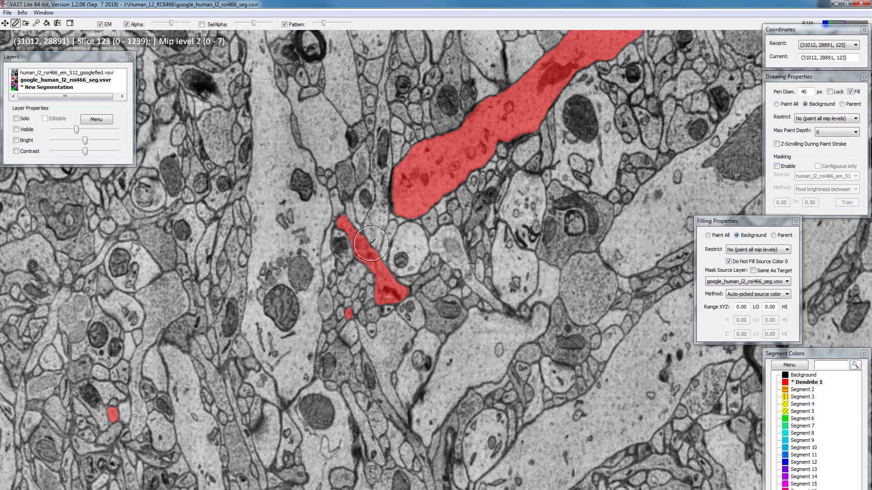
# Step: Rename Segment 2 to Axon 1
pyautogui.click(802, 390)
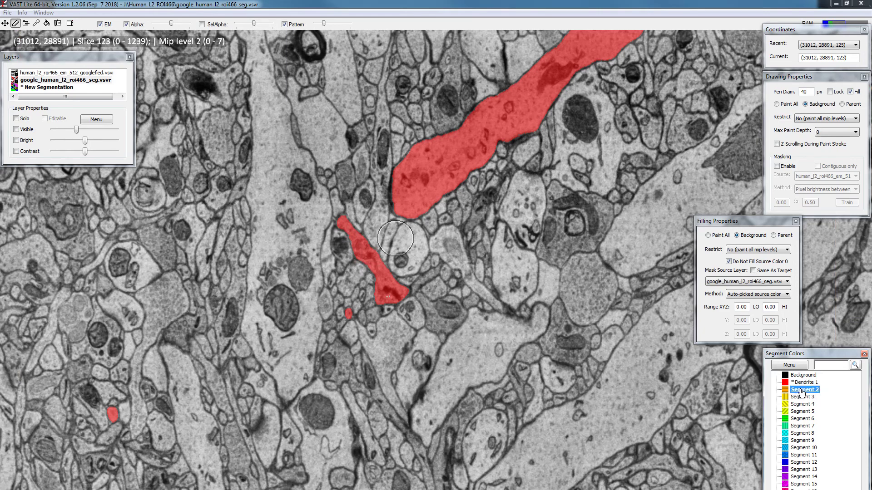
pyautogui.click(802, 391)
pyautogui.write('Axon 1')
pyautogui.press('Return')
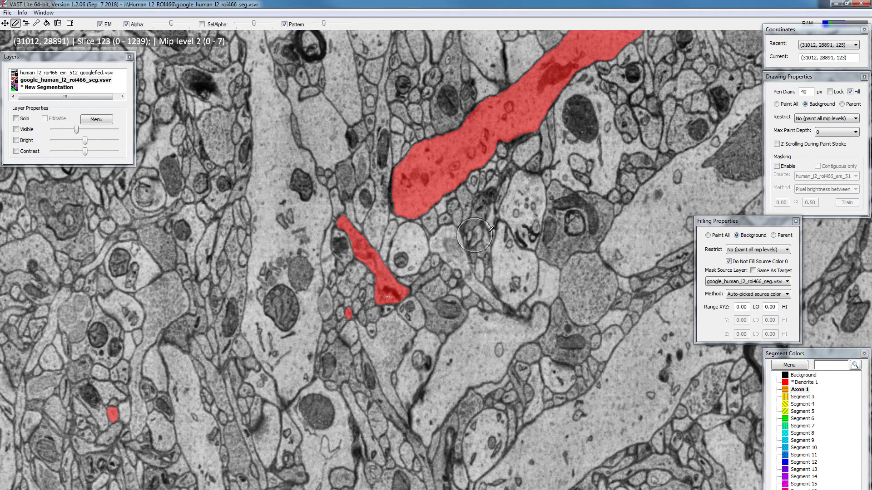
# Step: Make Axon 1 a child of Dendrite 1 and set filling to use the target layer as mask source, restricted to Parent
pyautogui.click(754, 270)
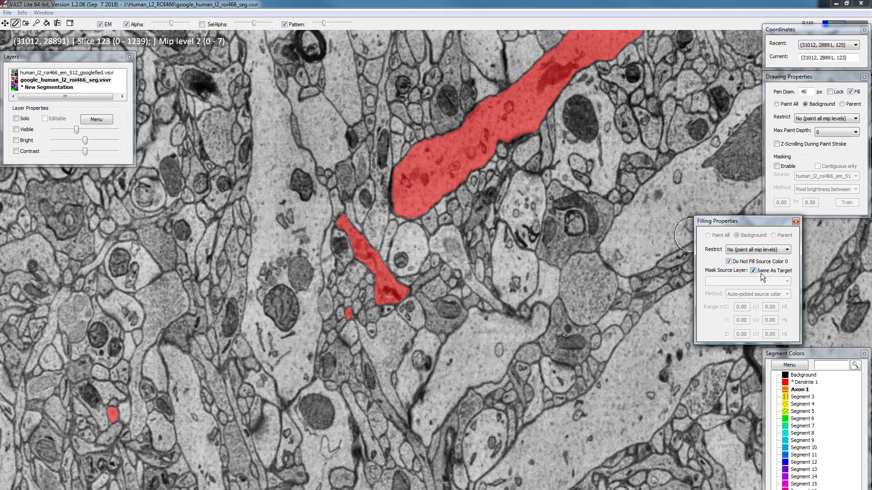
pyautogui.moveTo(800, 389)
pyautogui.mouseDown()
pyautogui.moveTo(835, 384)
pyautogui.moveTo(805, 383)
pyautogui.mouseUp()
pyautogui.click(842, 104)
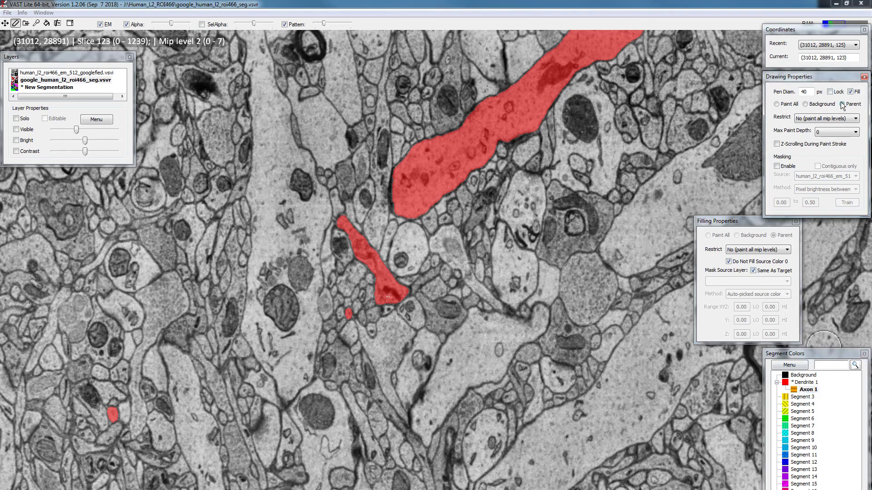
pyautogui.click(47, 23)
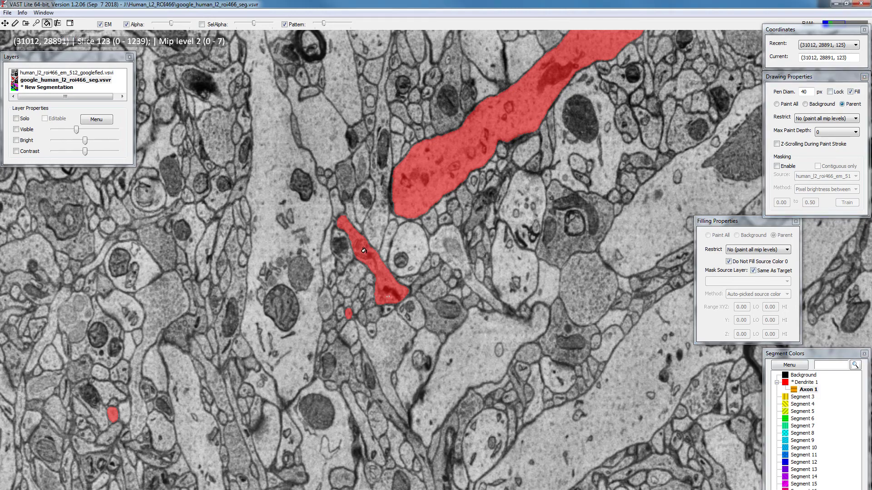
pyautogui.click(803, 389)
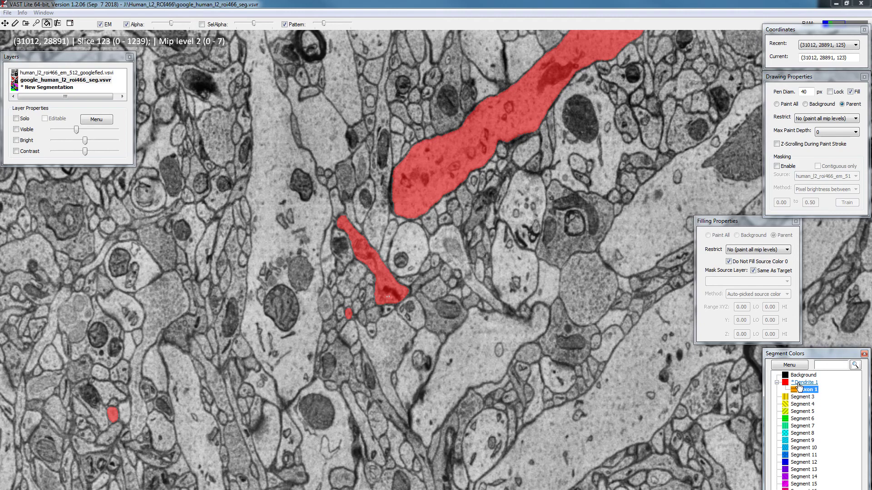
pyautogui.click(804, 390)
pyautogui.click(846, 83)
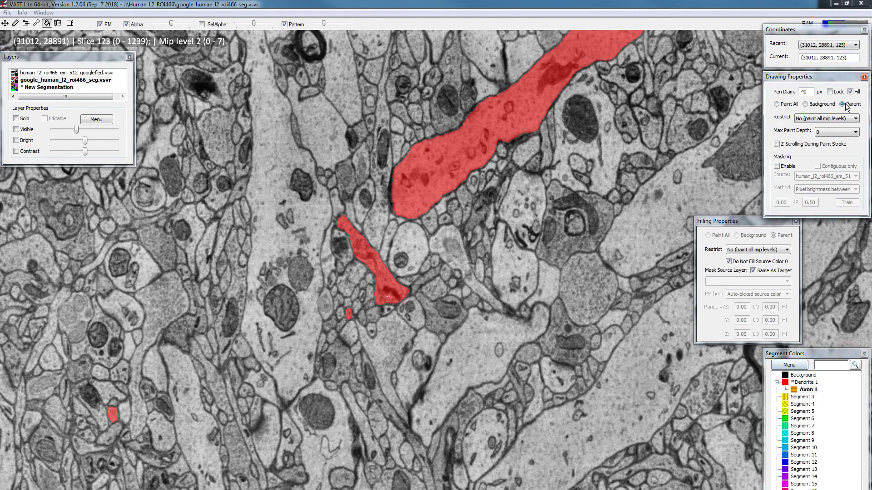
# Step: Flood fill the separated thin process on slice 123 with Axon 1 and check the fill through the neighbouring slices
pyautogui.click(358, 243)
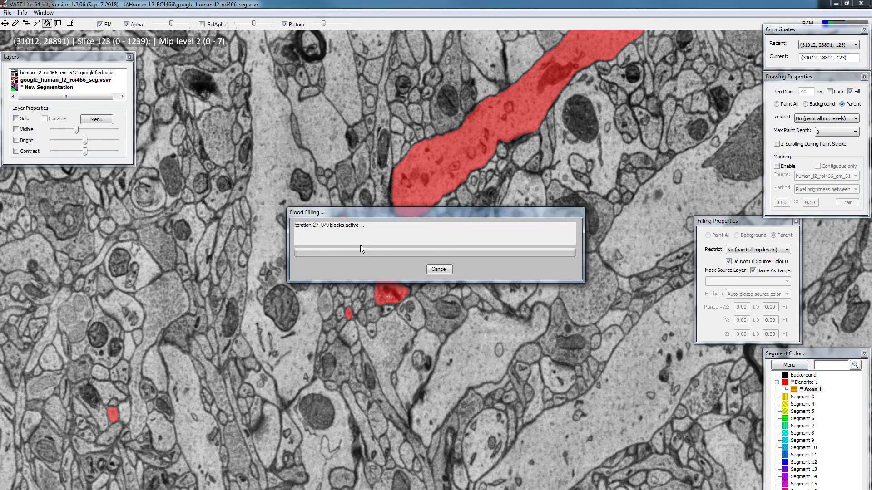
pyautogui.scroll(20, 470, 172)
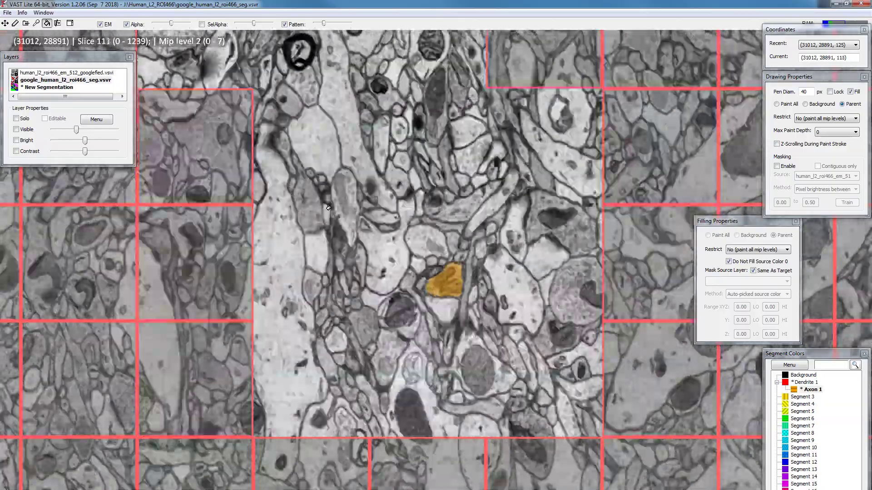
pyautogui.scroll(-8, 469, 172)
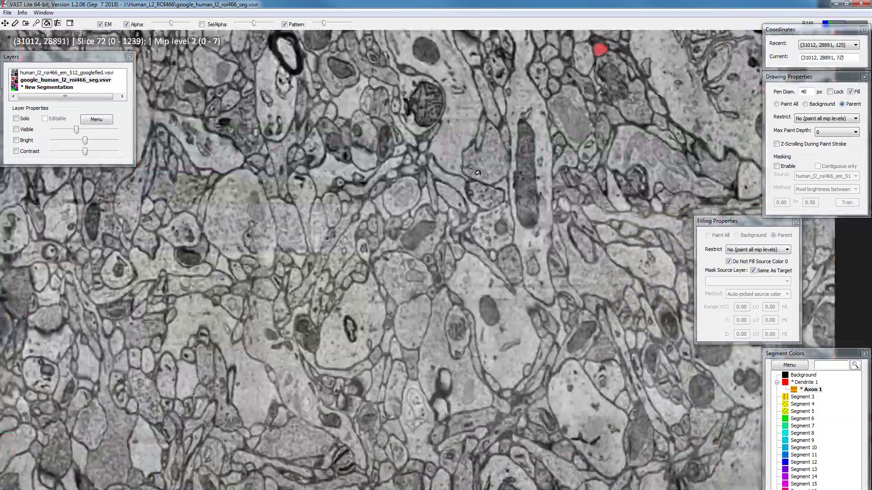
pyautogui.scroll(-20, 477, 172)
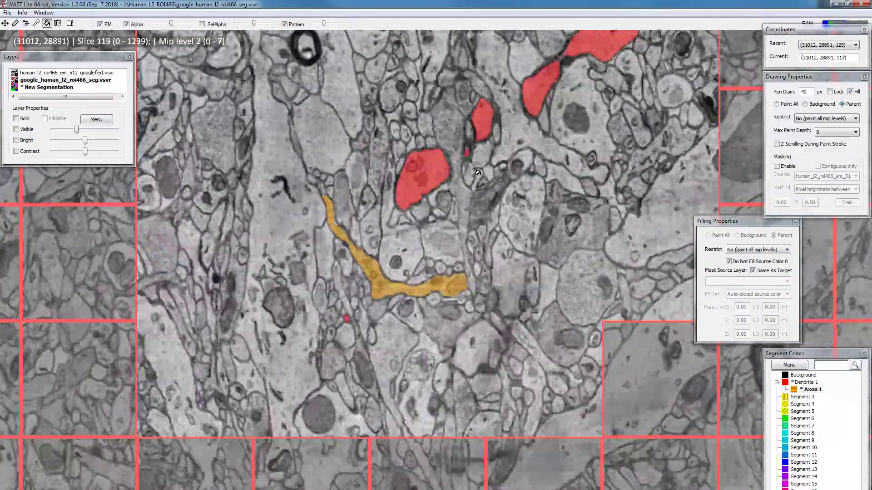
pyautogui.scroll(-20, 478, 172)
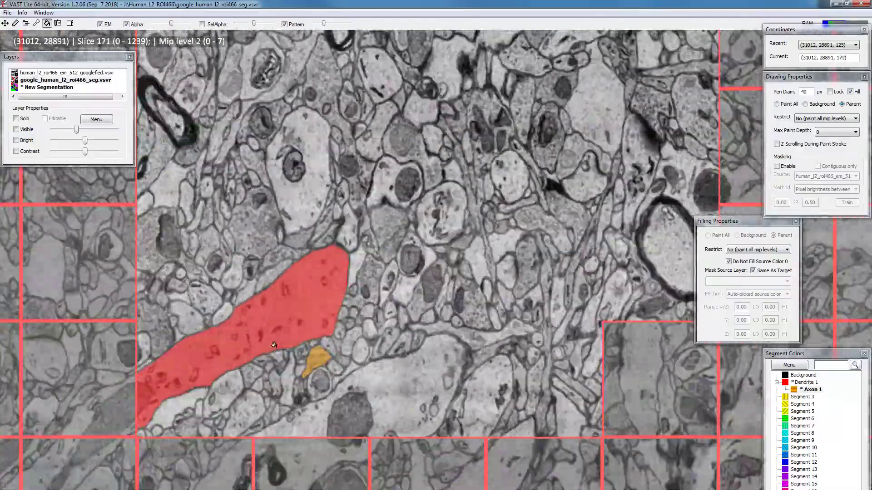
pyautogui.scroll(20, 262, 345)
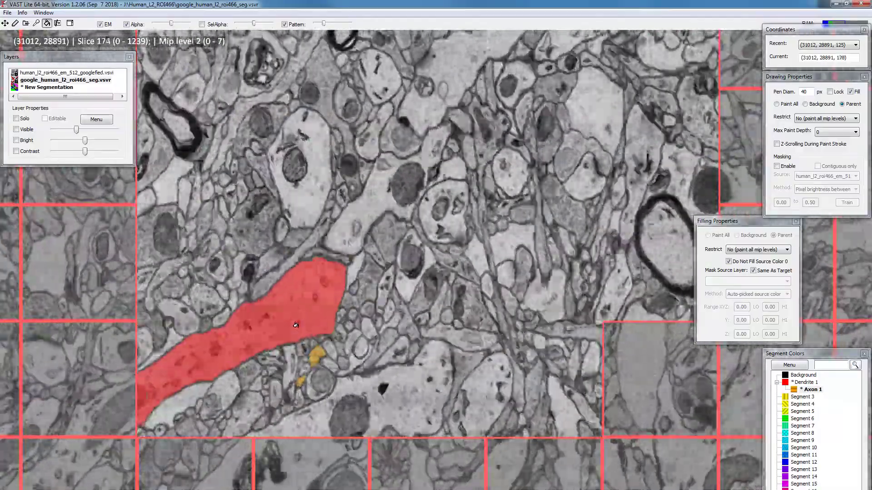
pyautogui.scroll(20, 341, 285)
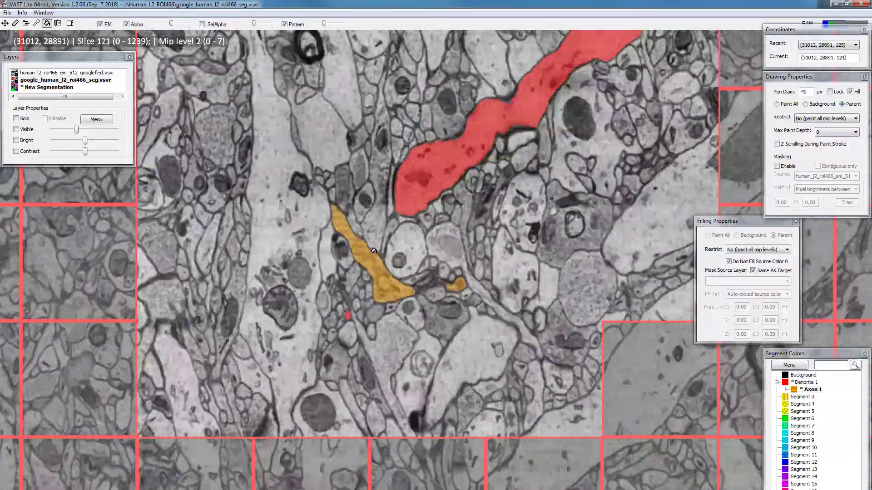
pyautogui.scroll(-8, 337, 223)
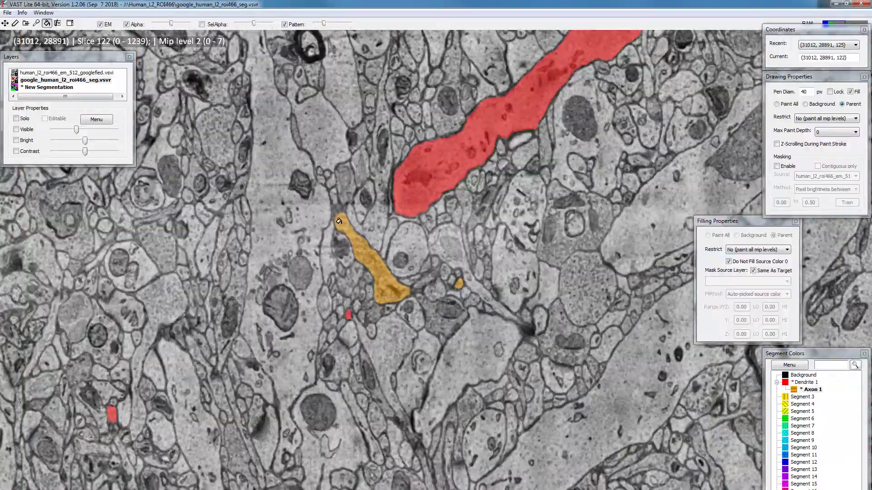
pyautogui.scroll(3, 336, 220)
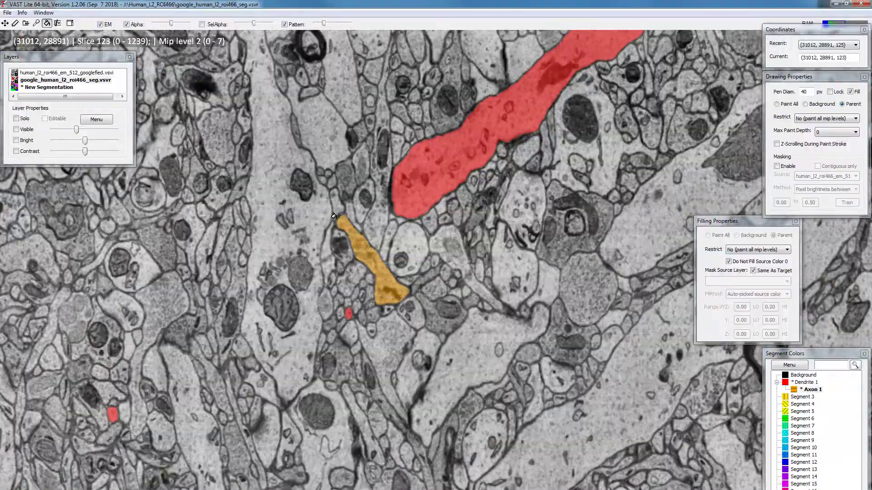
# Step: Paint in missing parts of Axon 1 on slices 125 to 127, restricting drawing to Background and using 8 px and 3 px pens
pyautogui.click(16, 23)
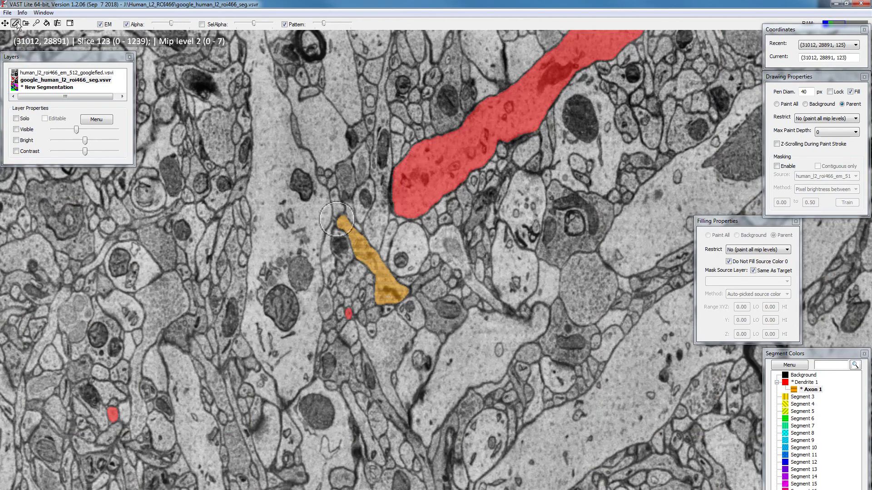
pyautogui.click(806, 105)
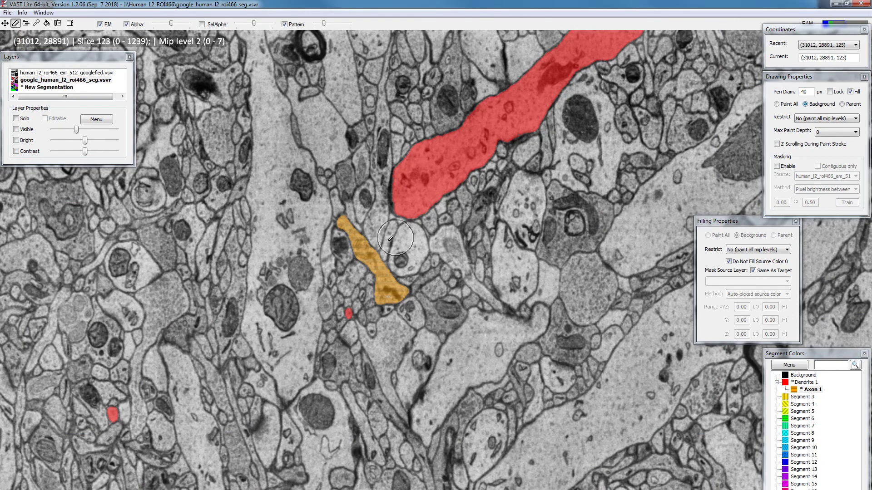
pyautogui.scroll(-2, 358, 241)
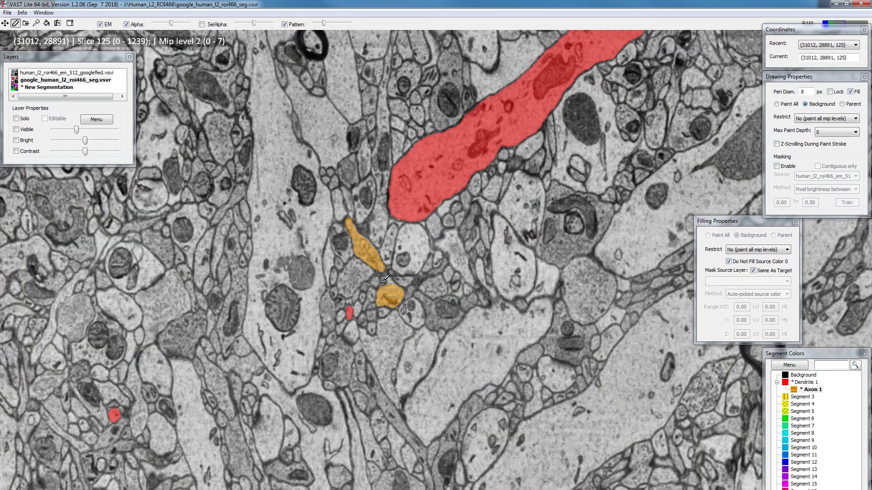
pyautogui.scroll(-1, 384, 279)
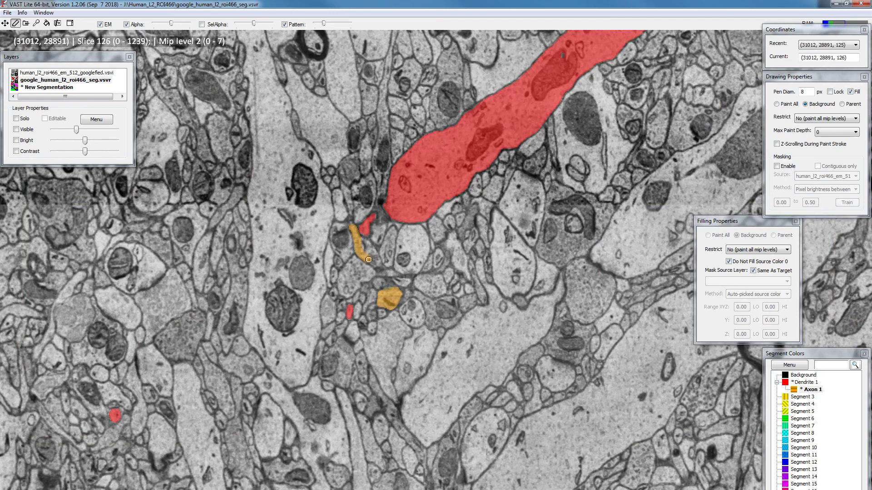
pyautogui.scroll(-1, 371, 248)
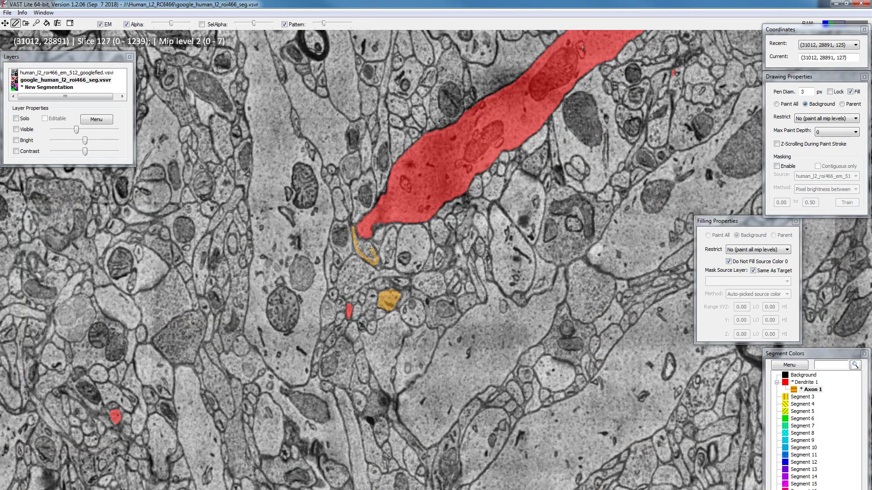
pyautogui.scroll(11, 357, 234)
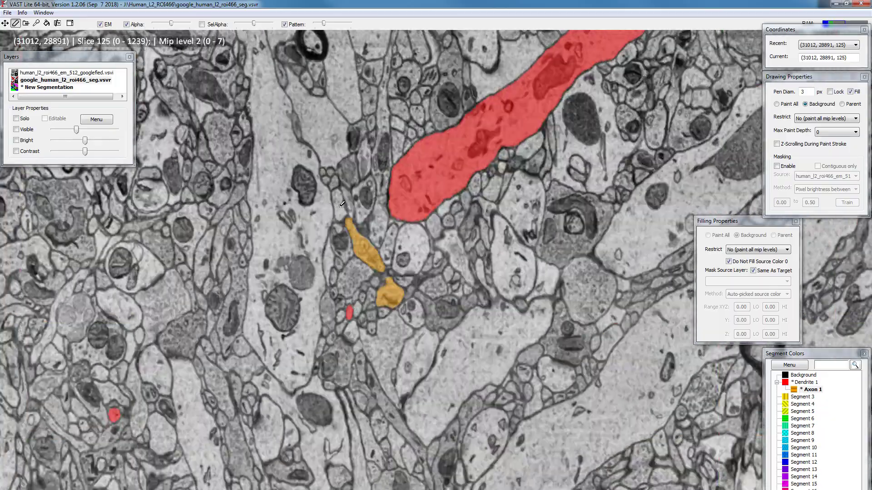
# Step: Examine the course of Axon 1 alongside Dendrite 1 through the stack, between about slices 78 and 169
pyautogui.scroll(20, 342, 204)
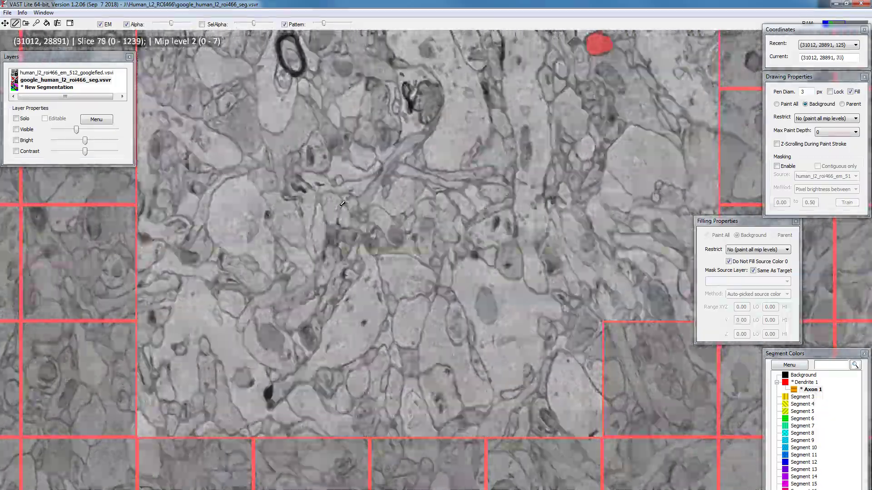
pyautogui.scroll(-20, 342, 204)
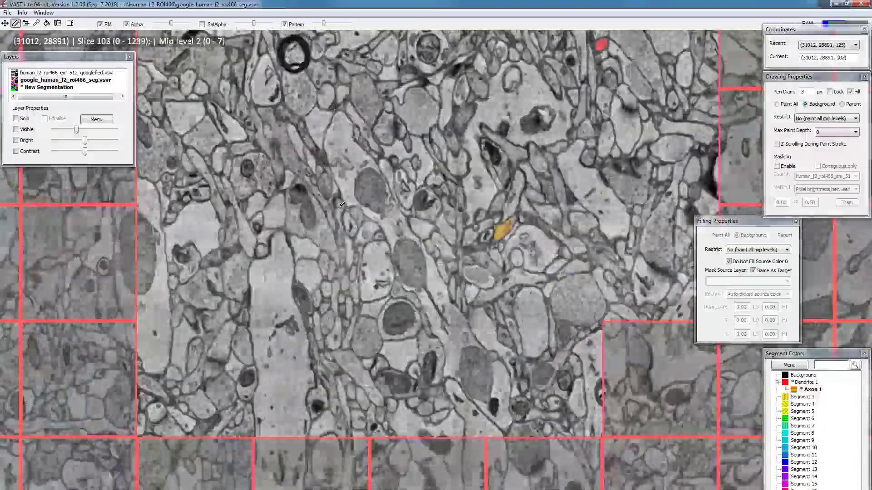
pyautogui.scroll(-20, 342, 204)
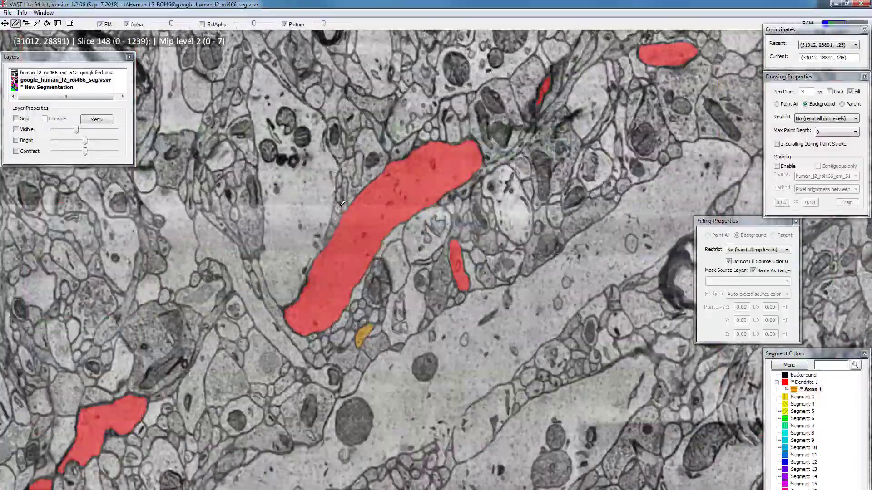
pyautogui.scroll(-20, 342, 204)
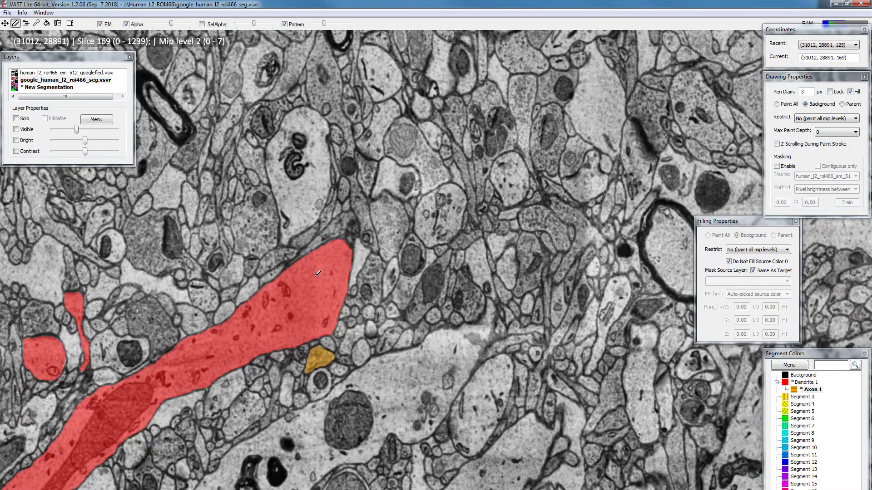
pyautogui.scroll(20, 318, 272)
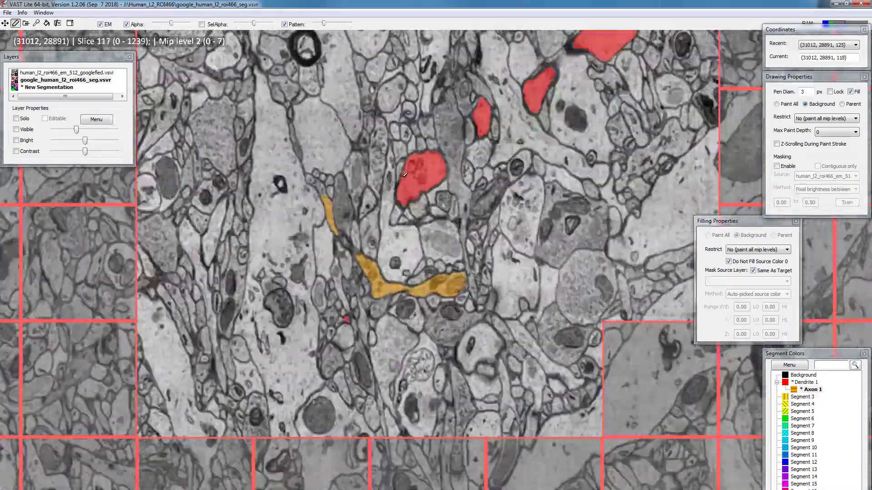